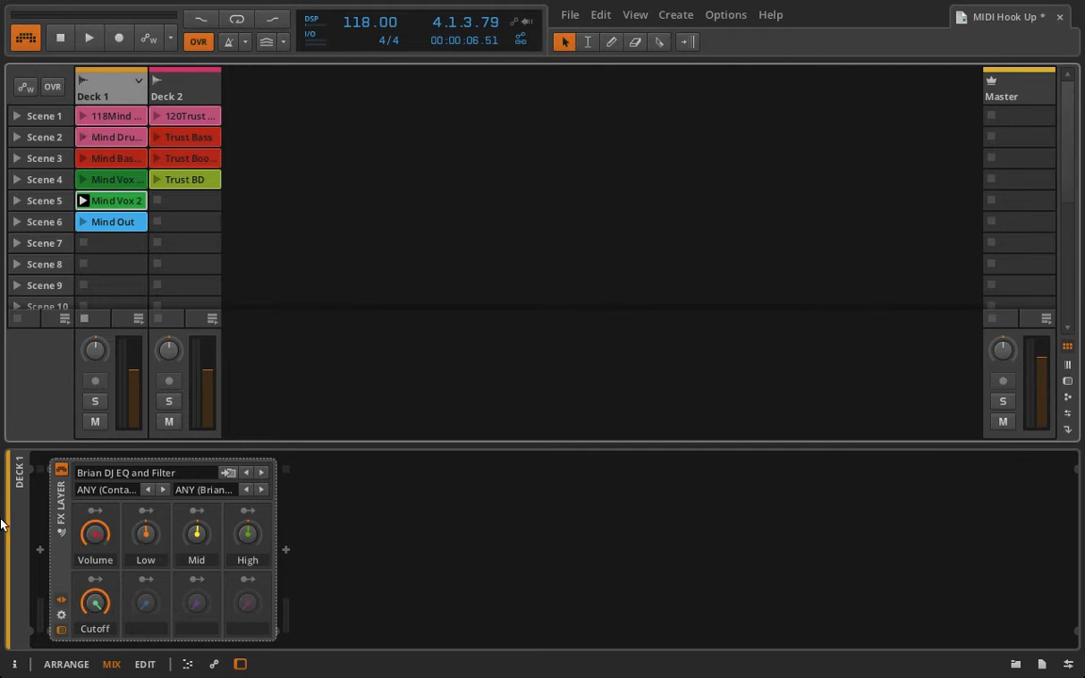
Show the layers of Deck 1's FX Layer and add a Reverb as a parallel layer.
left_click(62, 480)
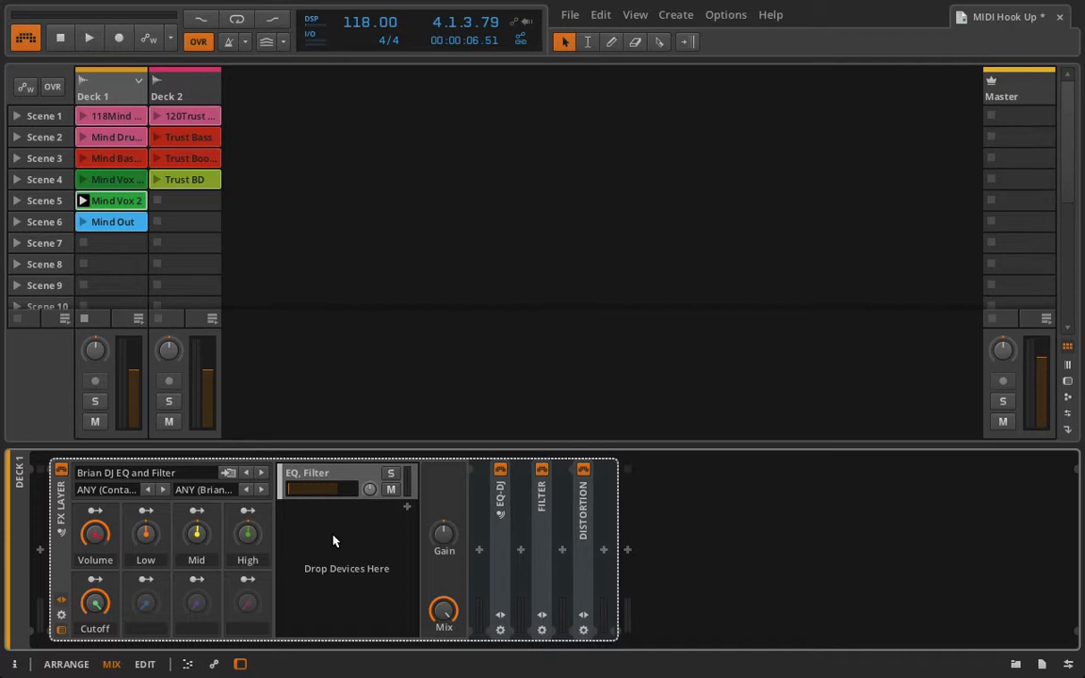
left_click(406, 508)
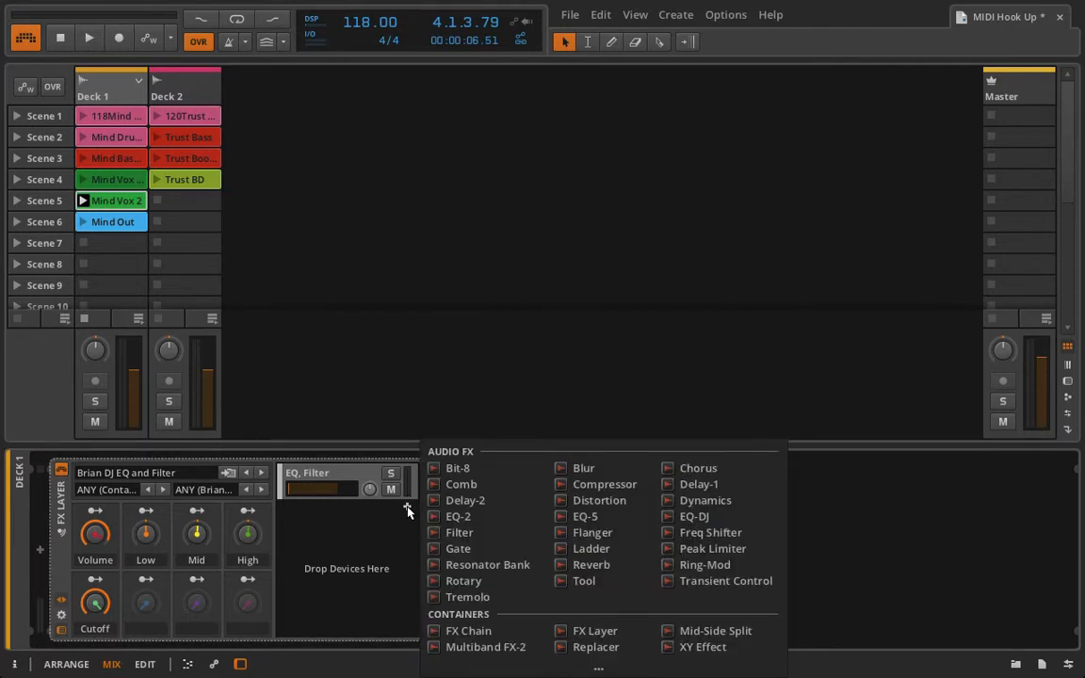
left_click(564, 566)
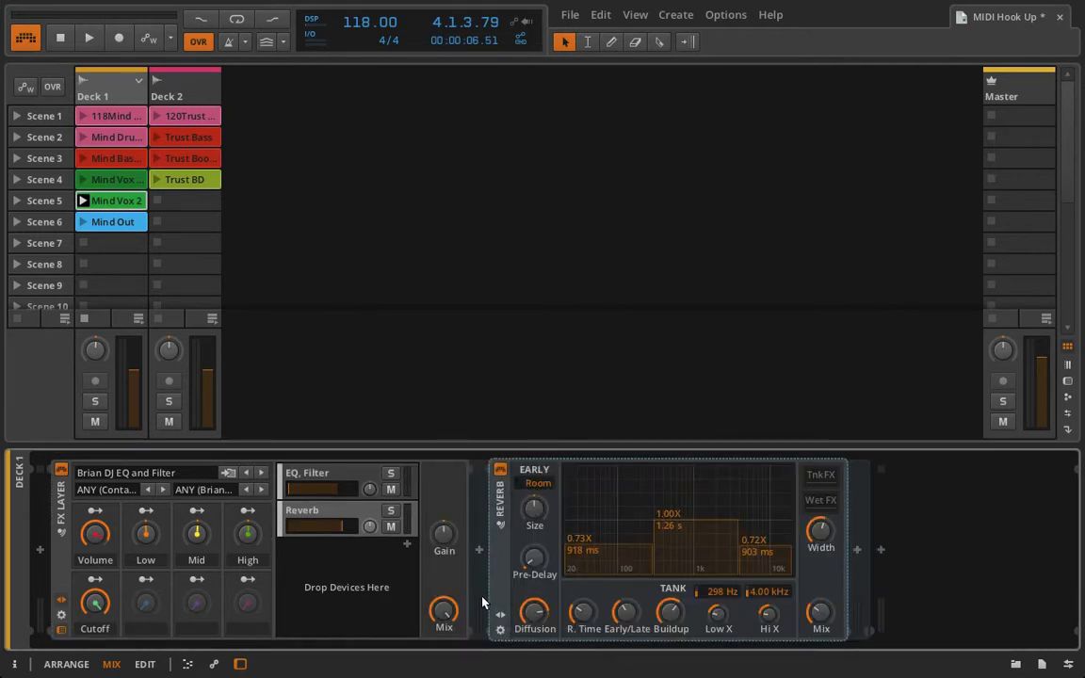
Load the "Hall Wide Bright And Big" preset on the layer's Reverb and raise its Mix to maximum.
left_click(500, 523)
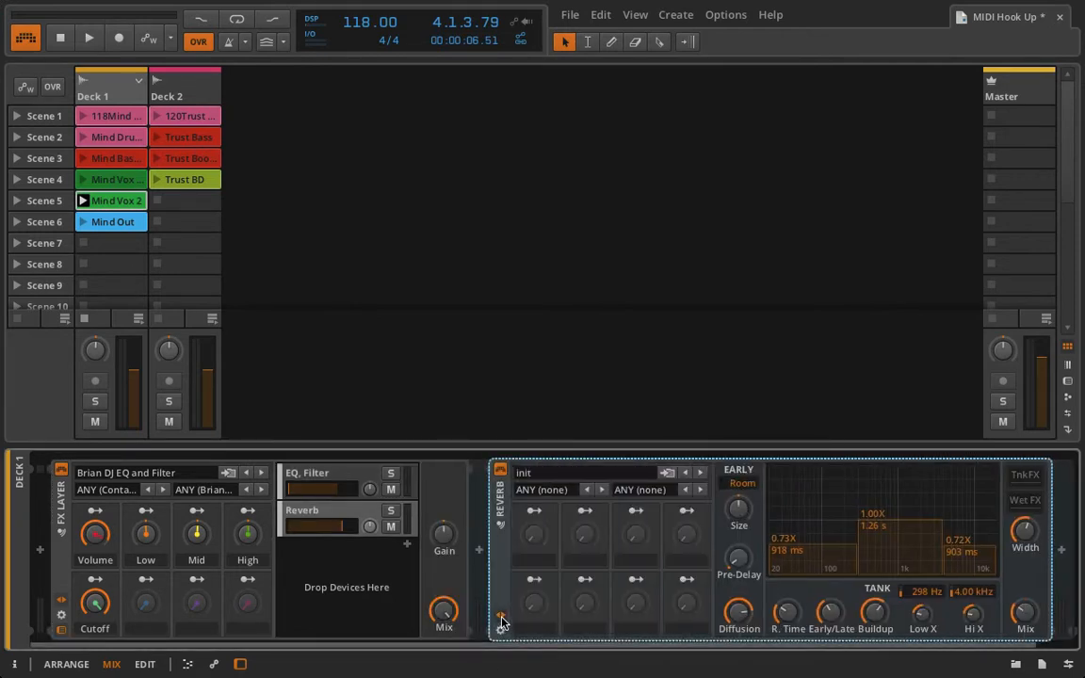
left_click(542, 476)
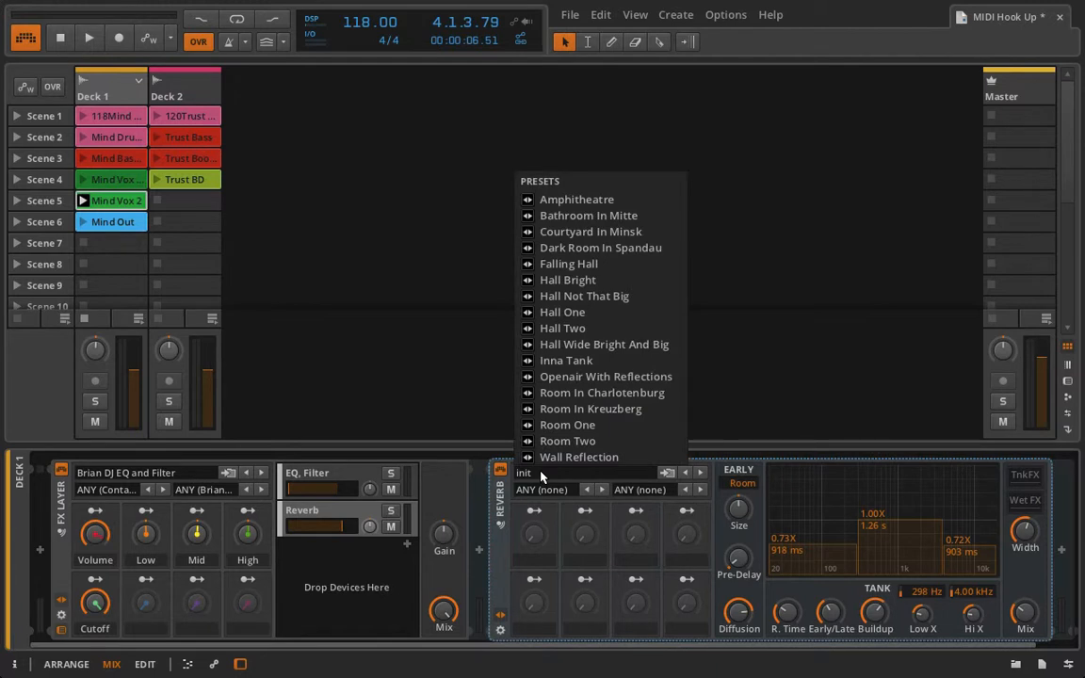
left_click(576, 344)
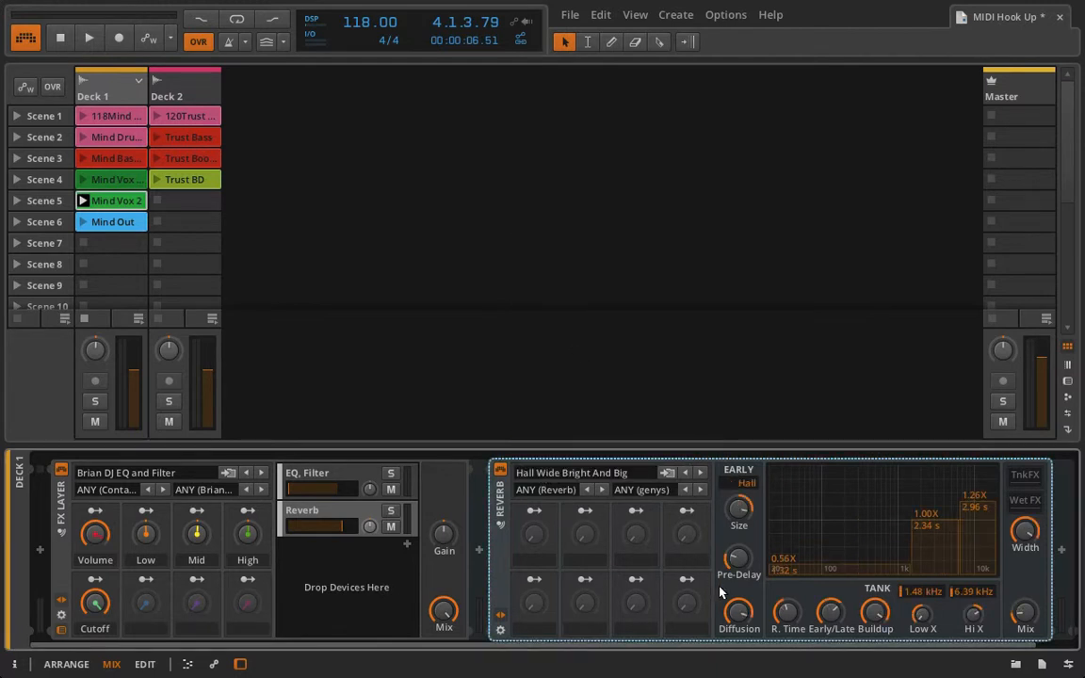
scroll(721, 592, "down", 2)
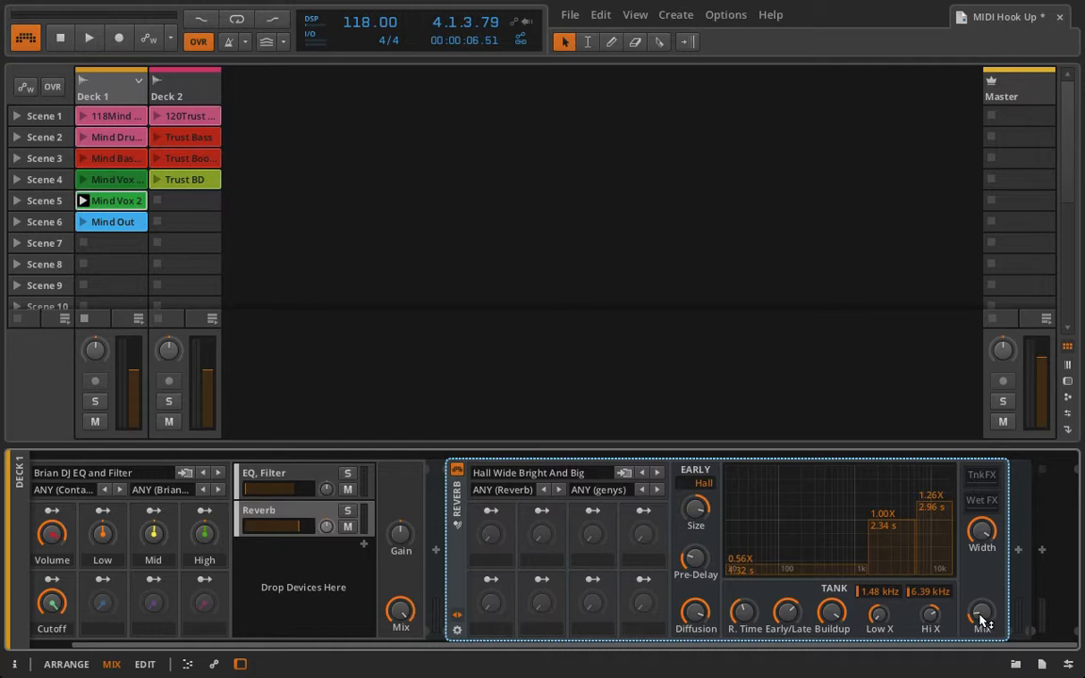
left_click_drag(982, 619, 982, 617)
Turn the Reverb layer's volume all the way down and start playback.
left_click(298, 477)
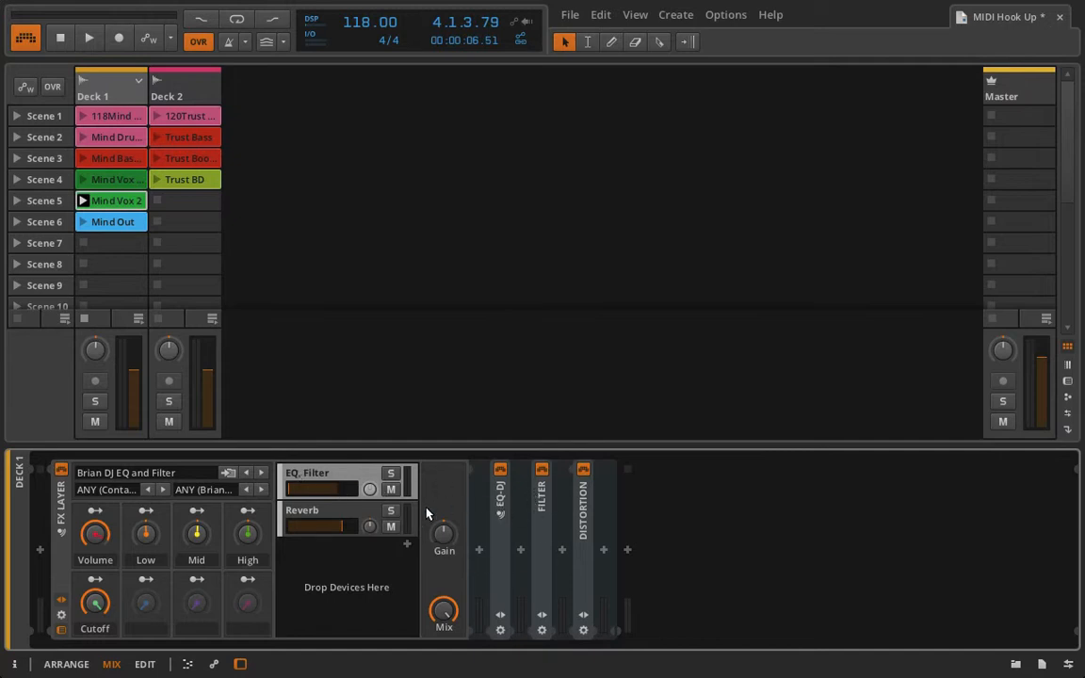
left_click(301, 516)
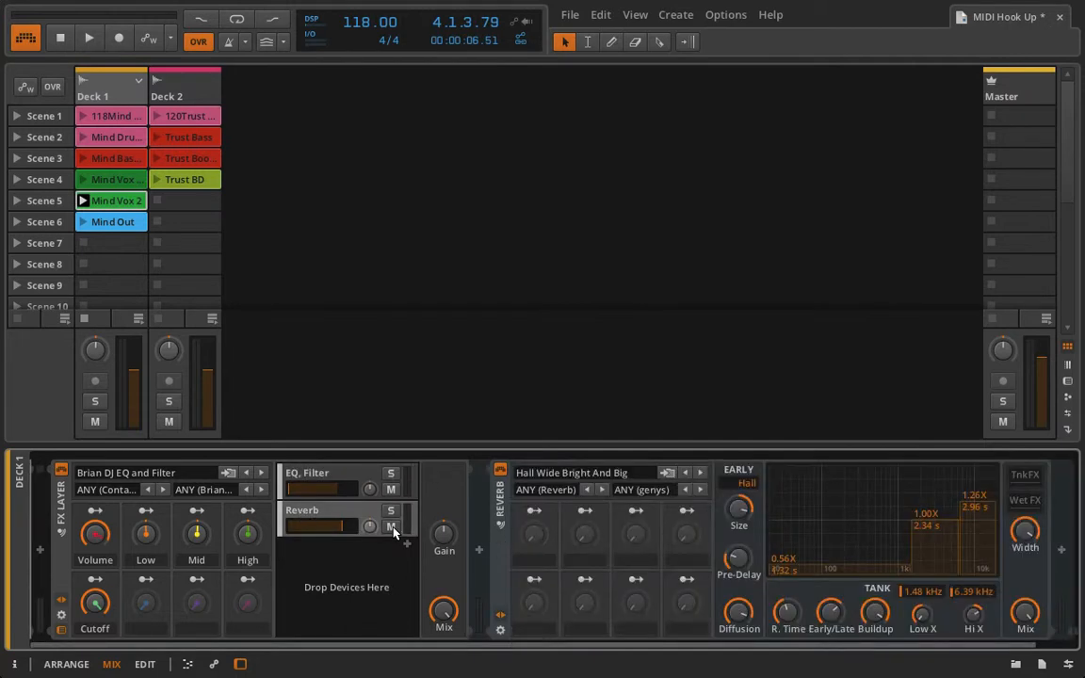
left_click_drag(348, 526, 285, 521)
key("space")
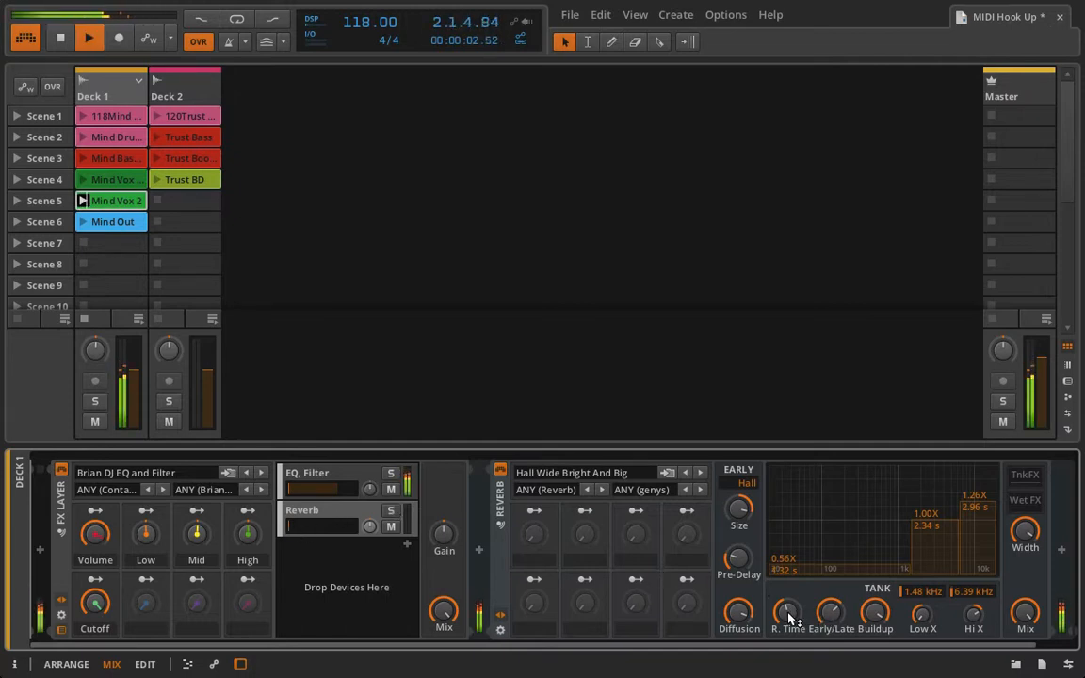
Lengthen the reverb time to about 3.02 s and raise the Reverb layer's volume.
left_click_drag(787, 614, 787, 599)
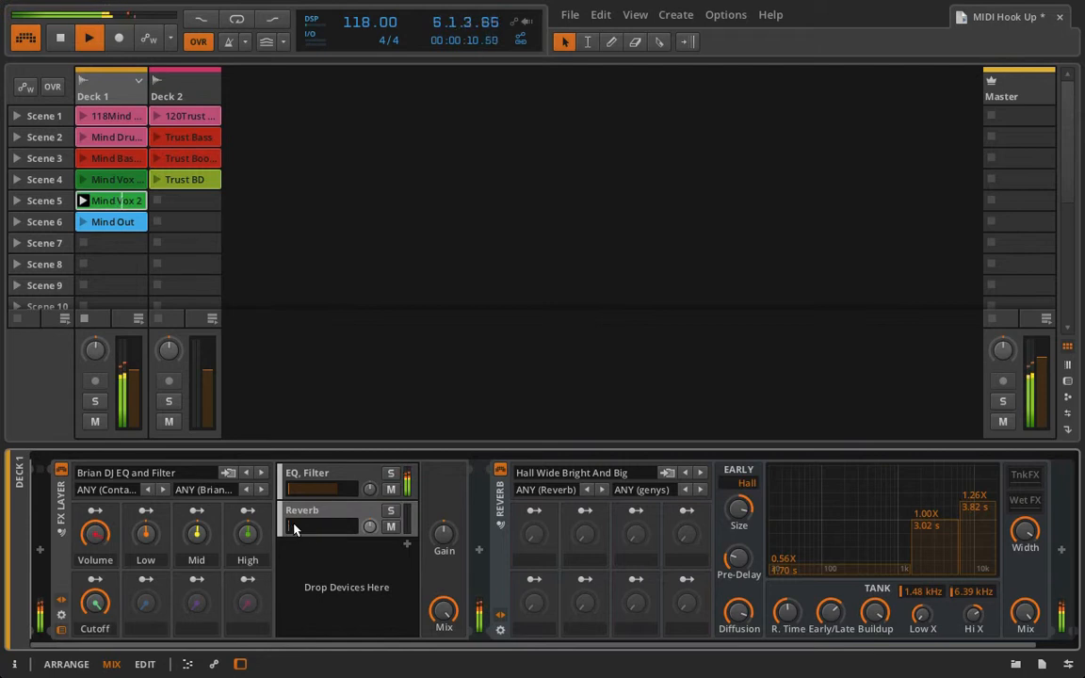
left_click_drag(298, 528, 346, 528)
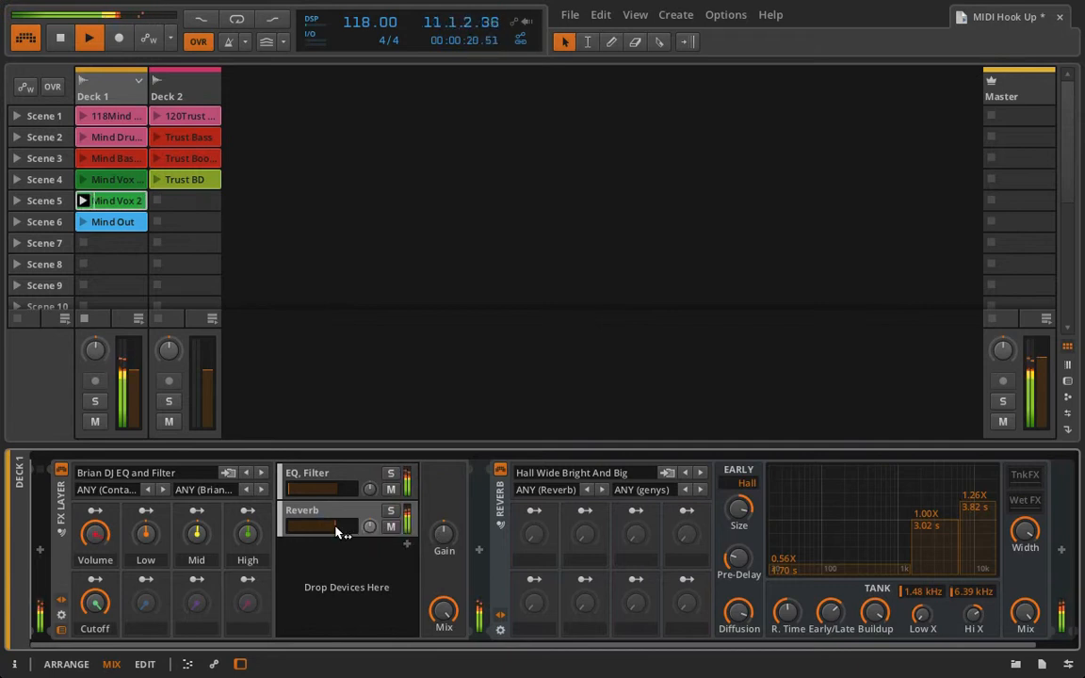
Audition the Reverb layer in solo, stop playback and lower the Reverb's Mix to about halfway before unsoloing it.
left_click(391, 513)
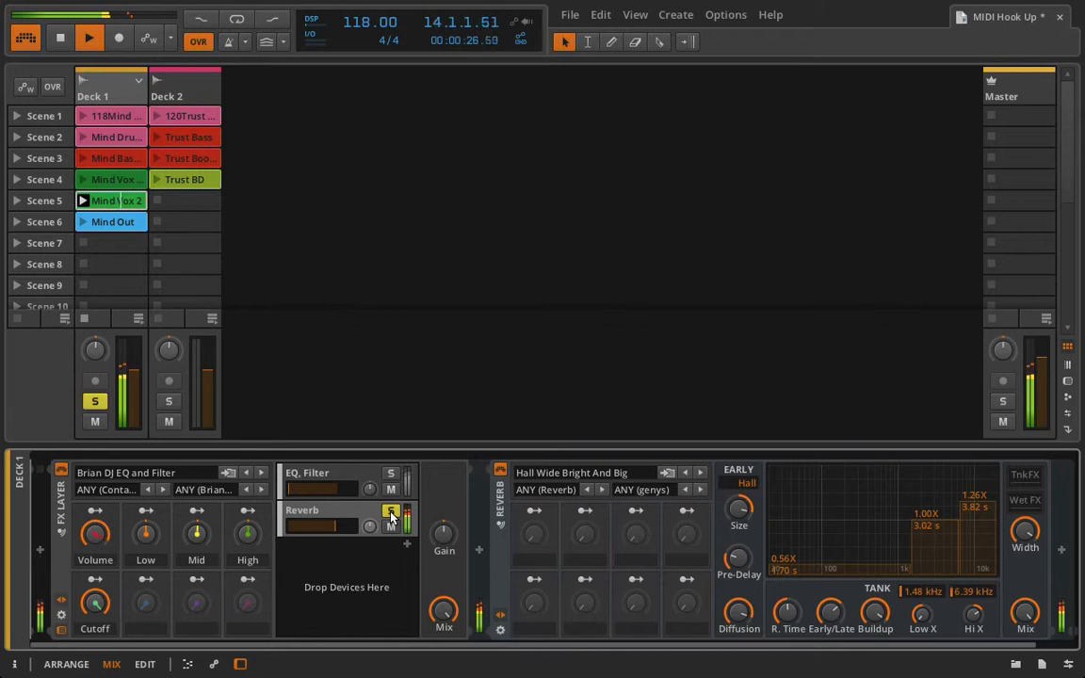
key("space")
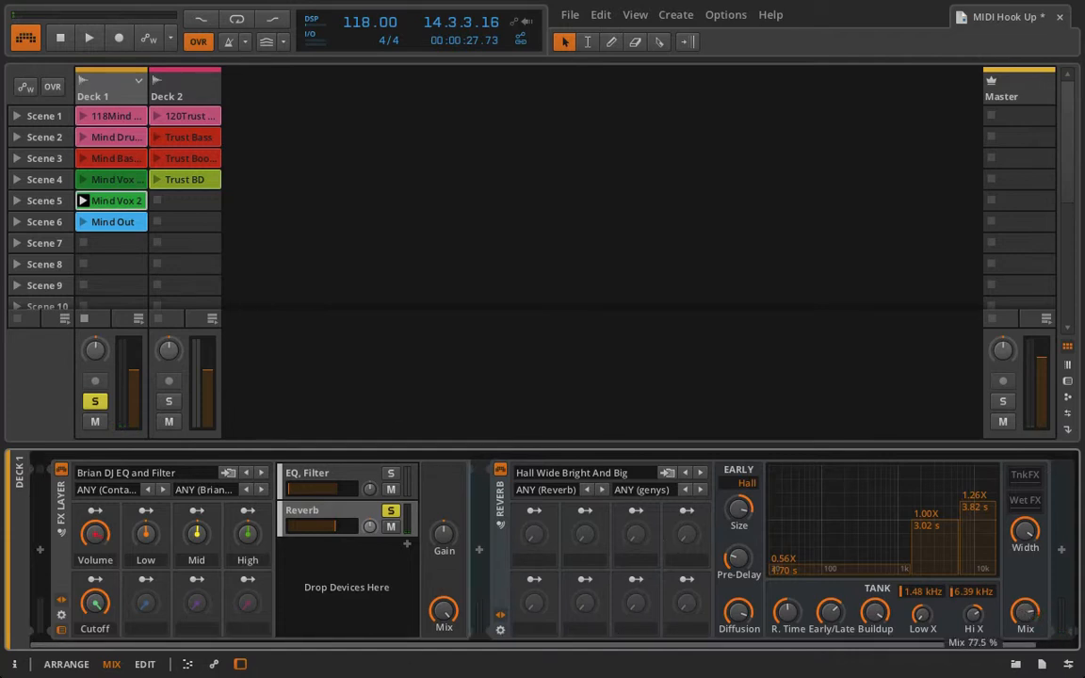
left_click_drag(1025, 612, 1025, 645)
left_click(391, 511)
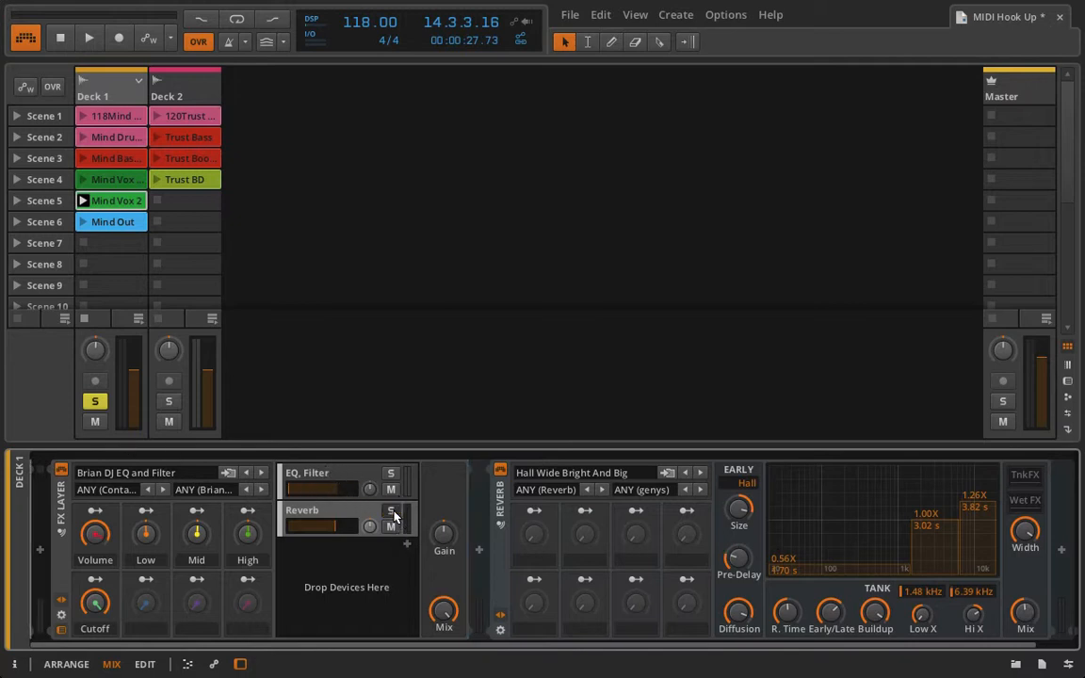
Play Deck 1 with the half-wet reverb and lower the Reverb layer's volume slightly.
key("space")
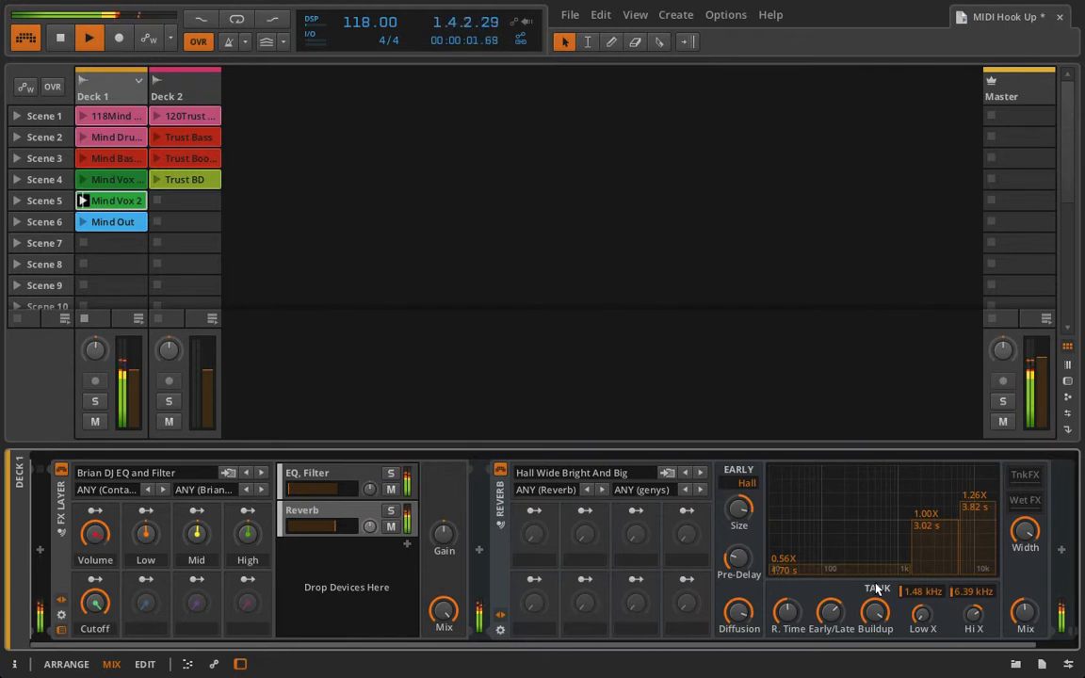
left_click_drag(344, 528, 333, 525)
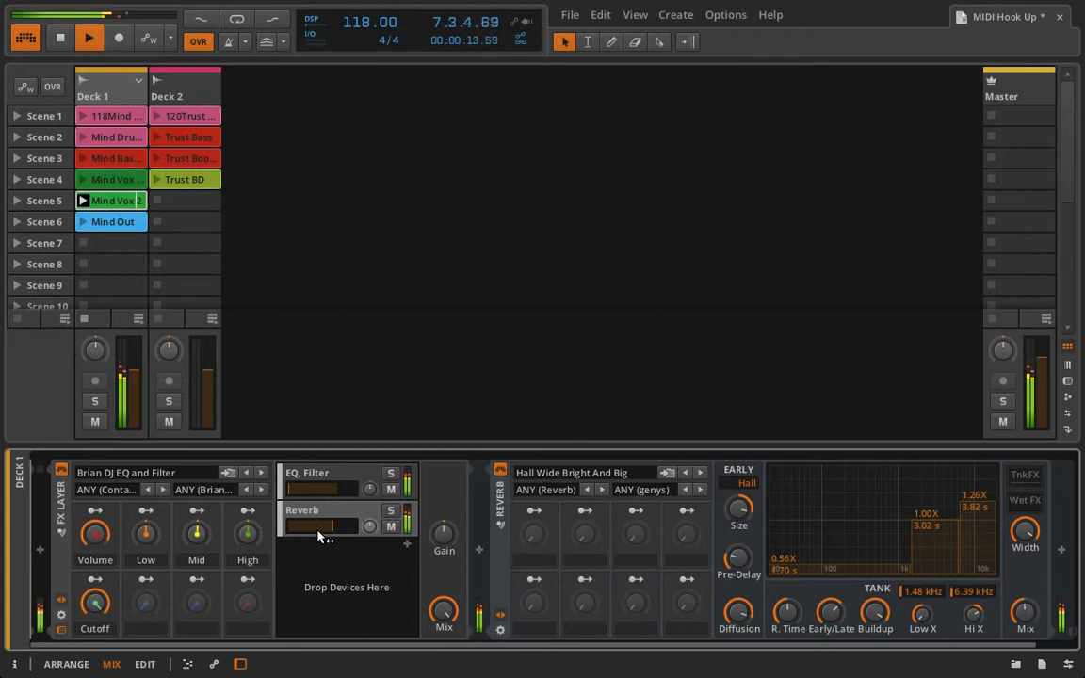
Solo the Reverb layer, return its Mix to maximum and turn the solo off.
left_click(390, 512)
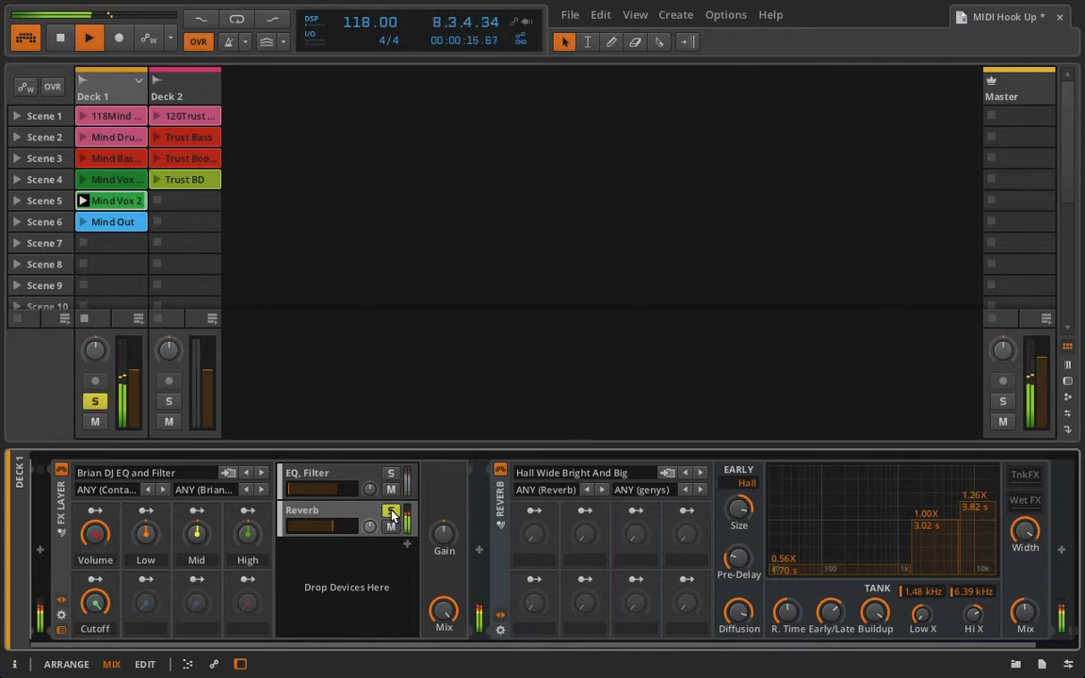
left_click_drag(1025, 613, 1025, 531)
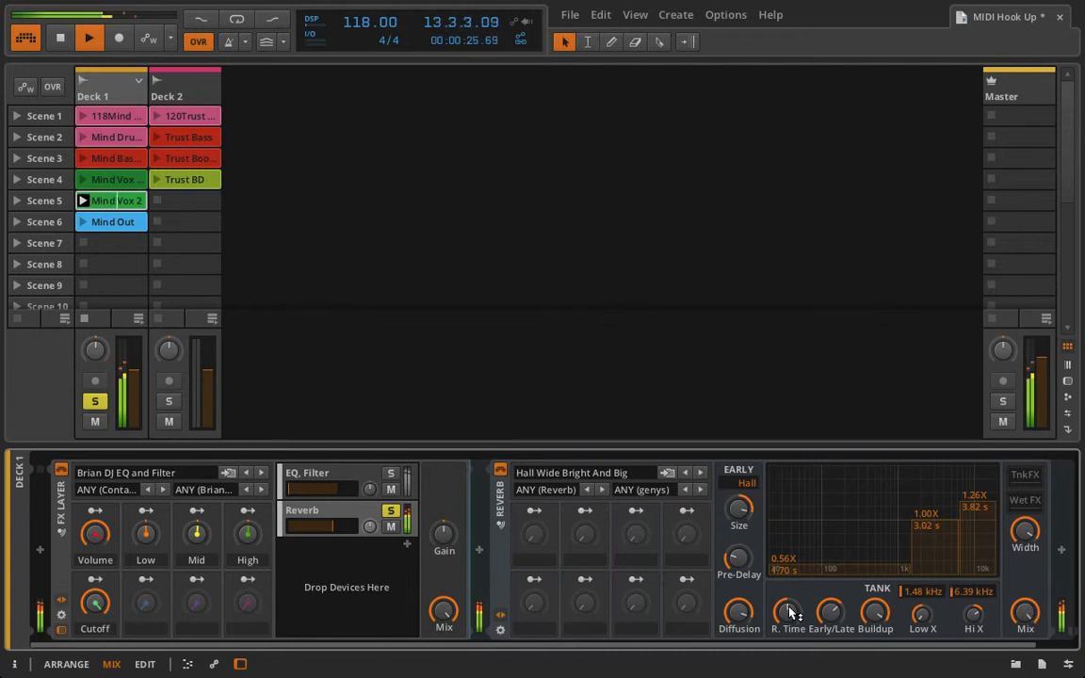
left_click(393, 514)
Lower the Reverb layer's volume further and compare the sound by muting and unmuting the layer.
mouse_move(332, 530)
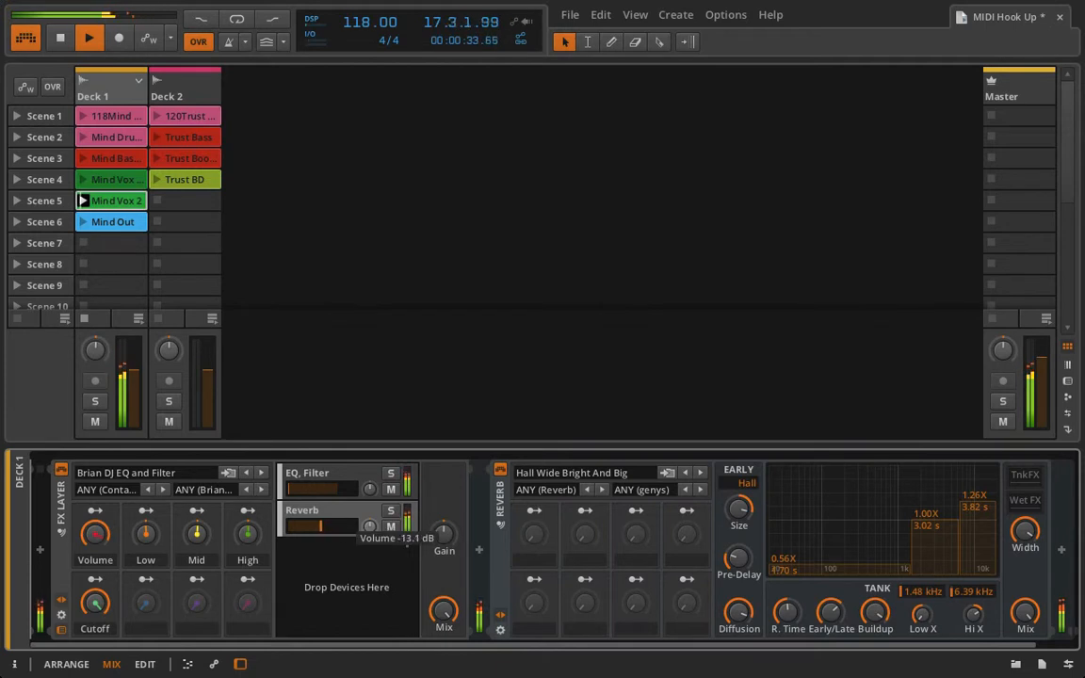
left_click_drag(332, 530, 316, 534)
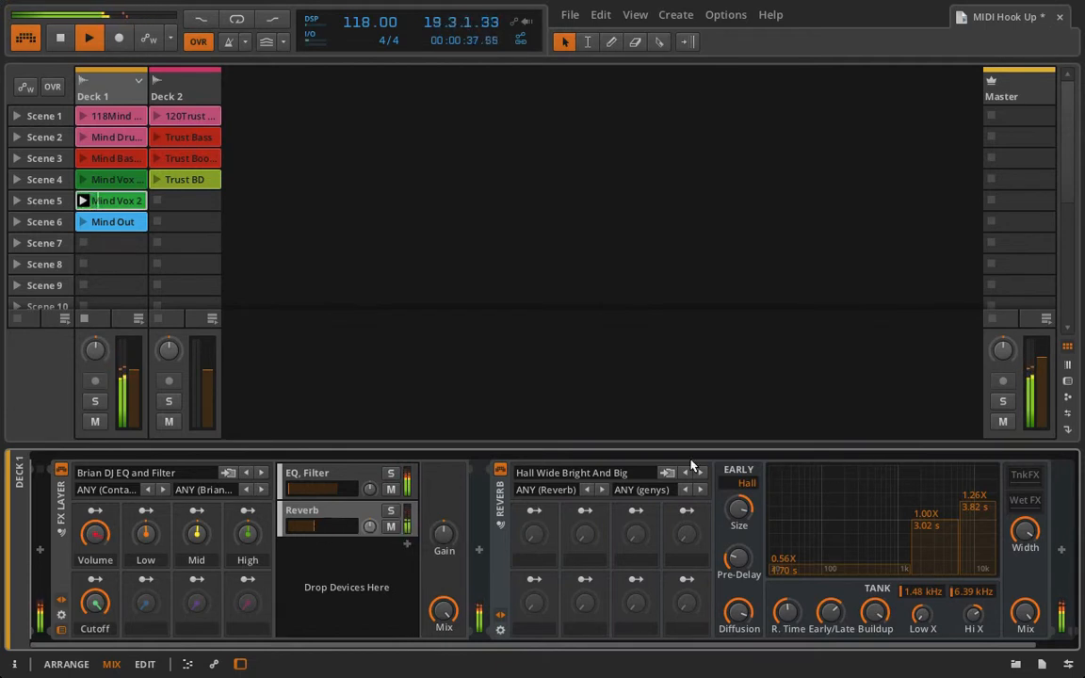
left_click(391, 526)
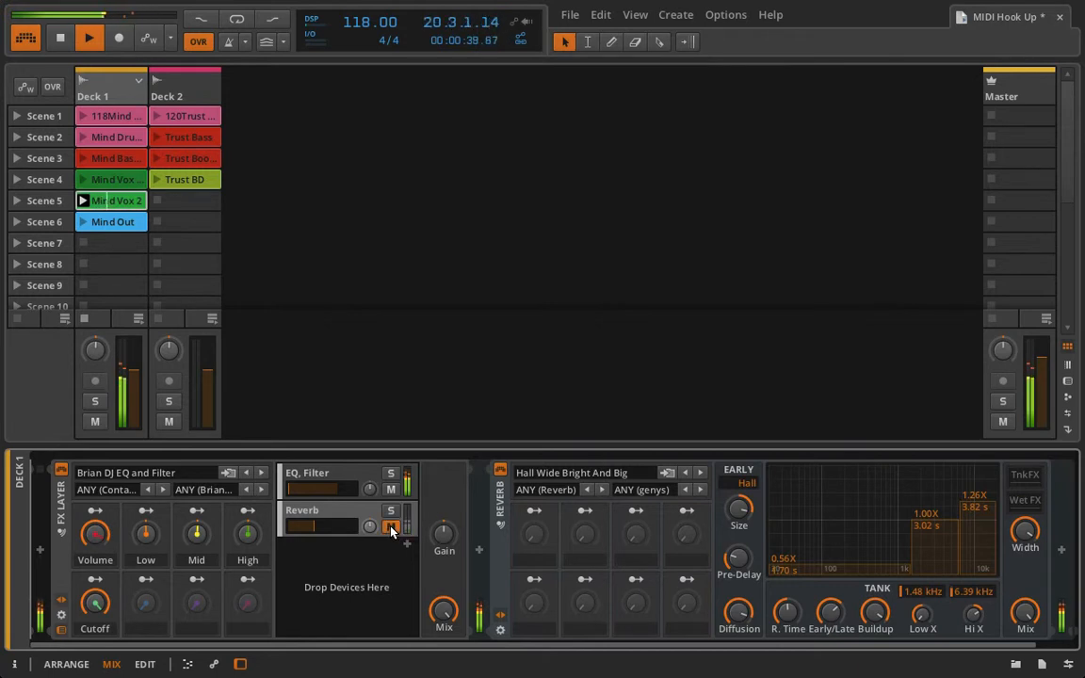
left_click(391, 526)
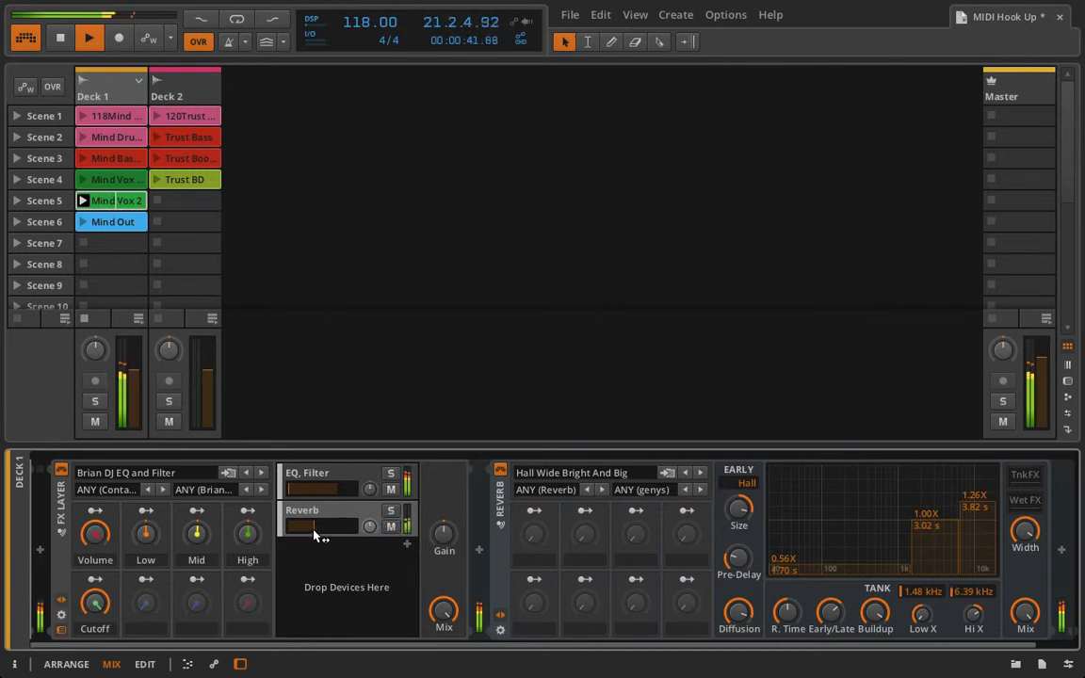
Raise the Reverb layer's volume slightly and set the reverb time to about 4.17 s with an 18 ms pre-delay.
left_click_drag(315, 528, 316, 527)
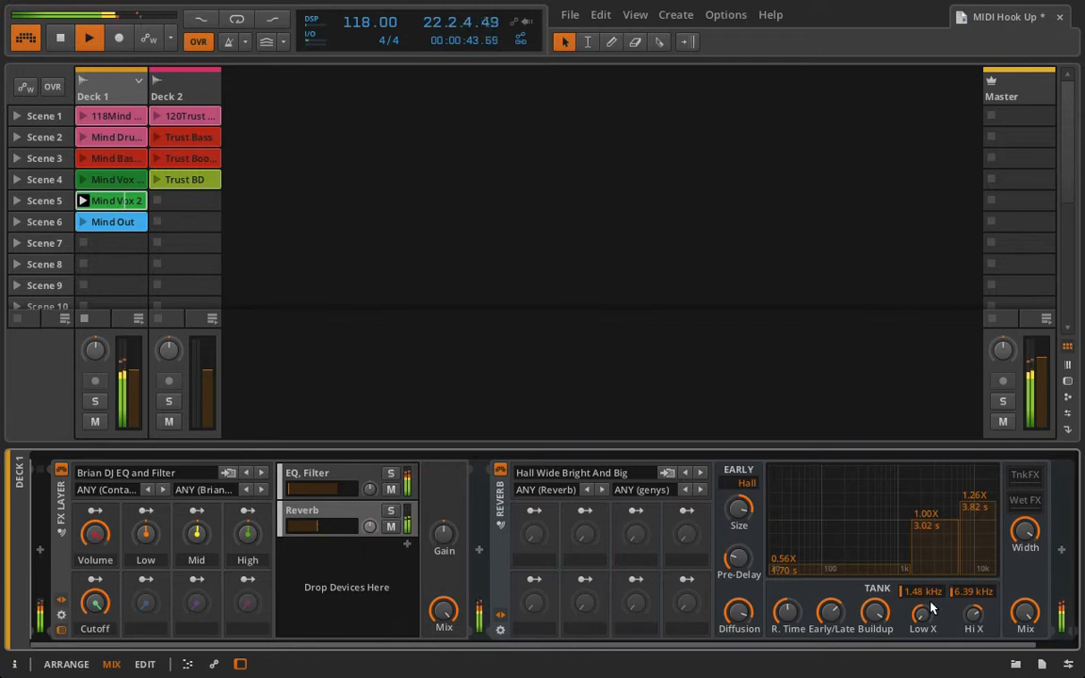
left_click_drag(787, 613, 787, 613)
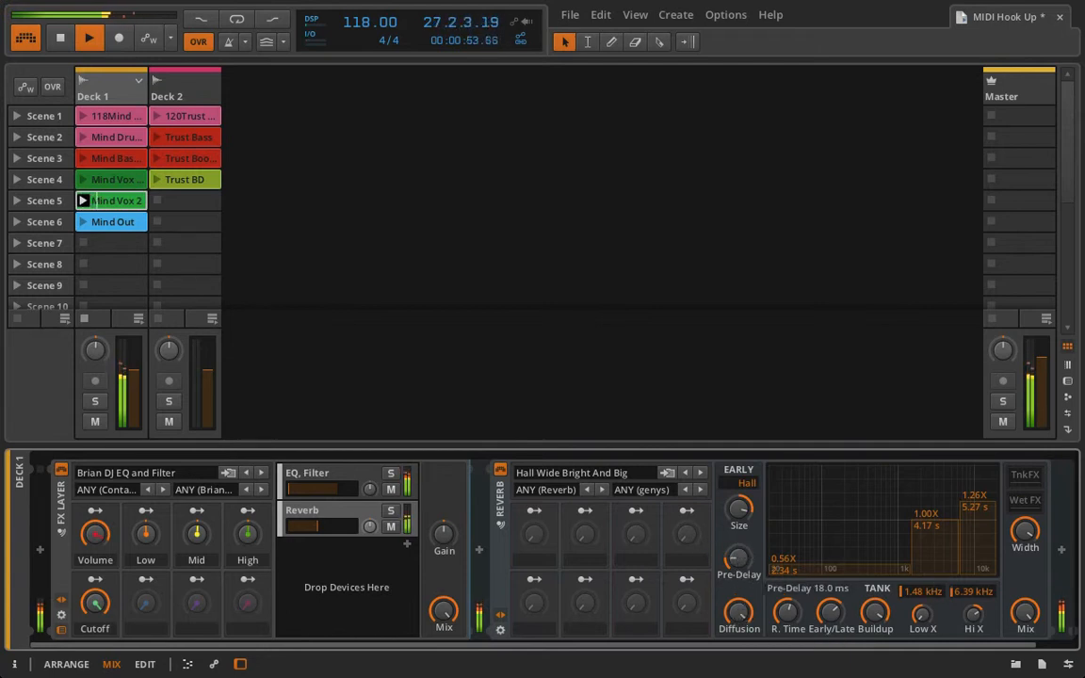
Stop playback and delete the Reverb layer from Deck 1's FX Layer.
key("space")
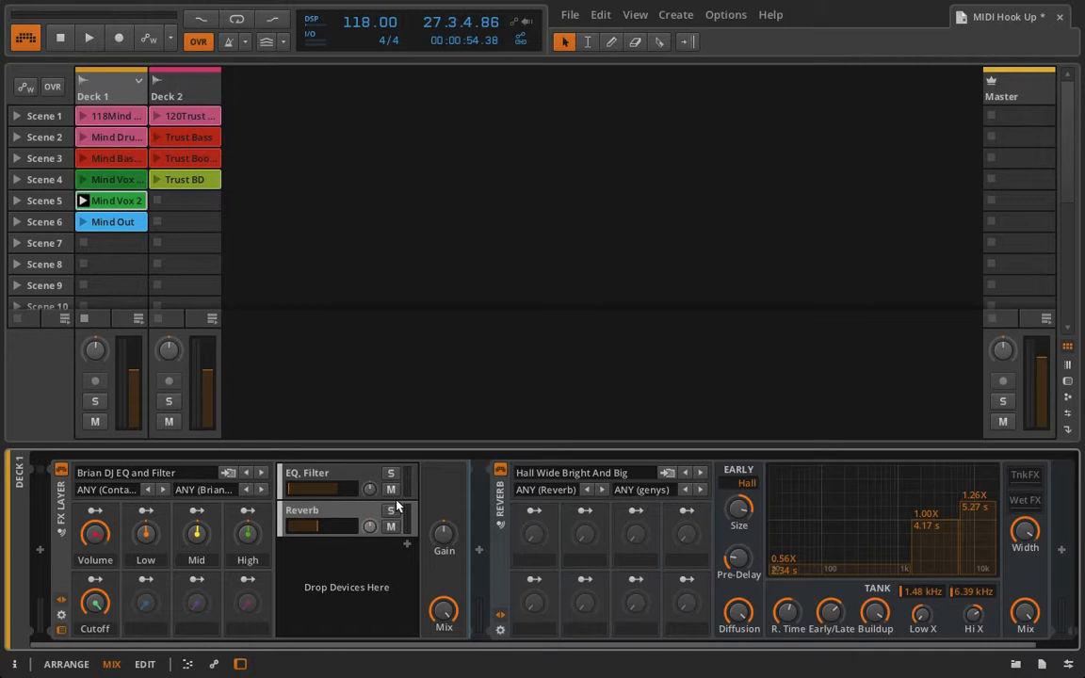
key("Delete")
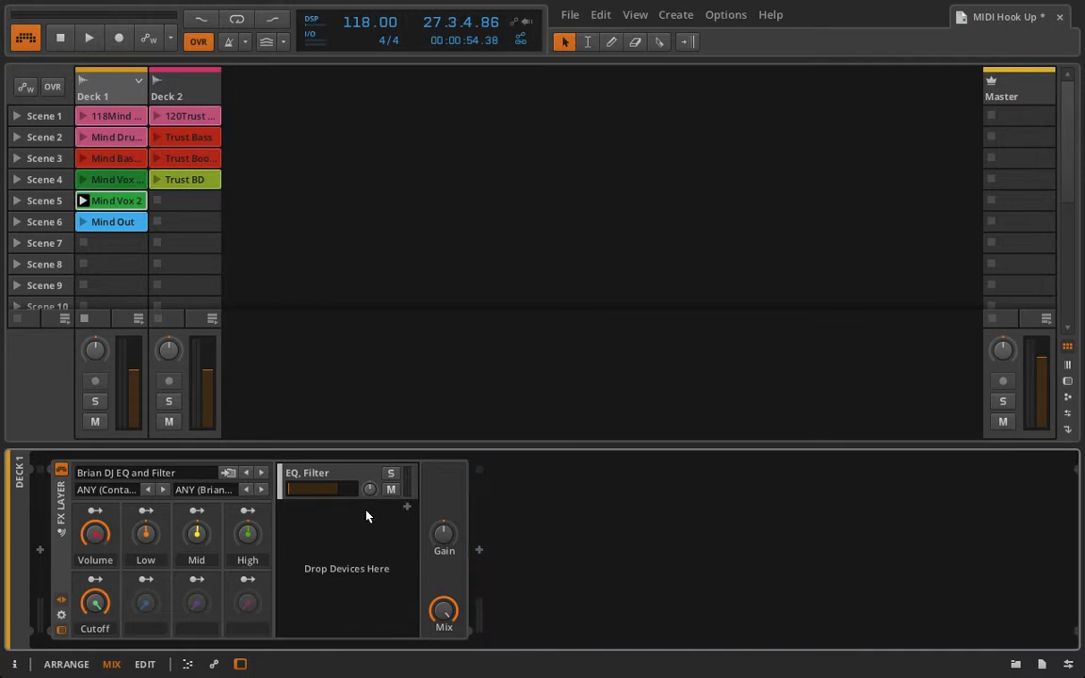
Show the effect tracks in the mixer and add a Reverb device to the S2 Effect track.
left_click(1069, 429)
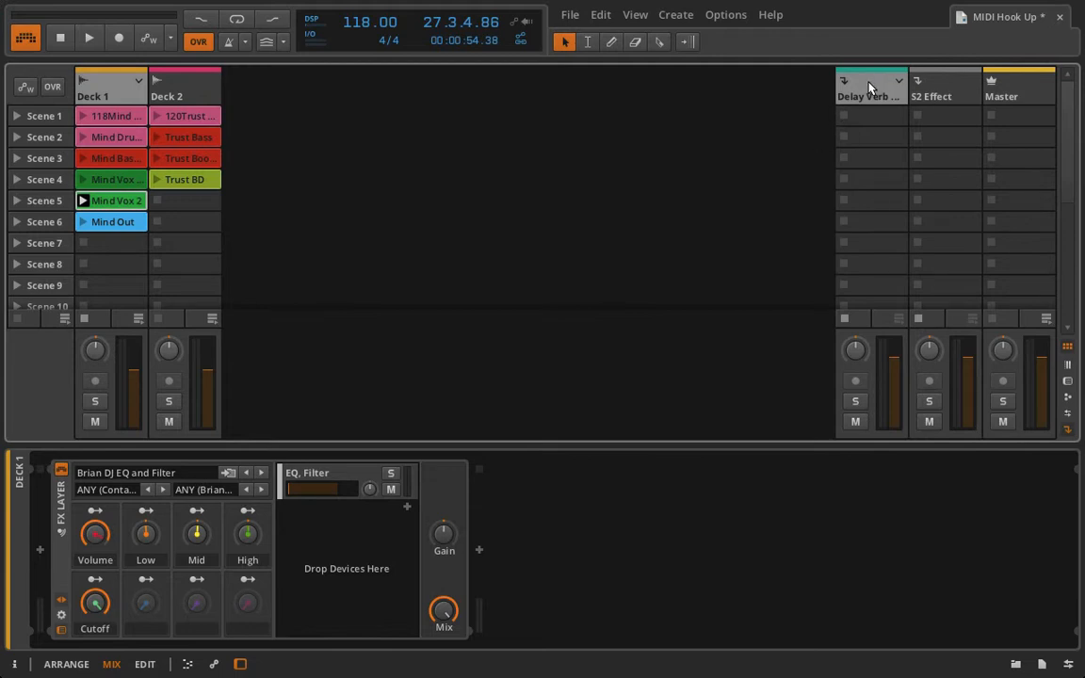
right_click(663, 107)
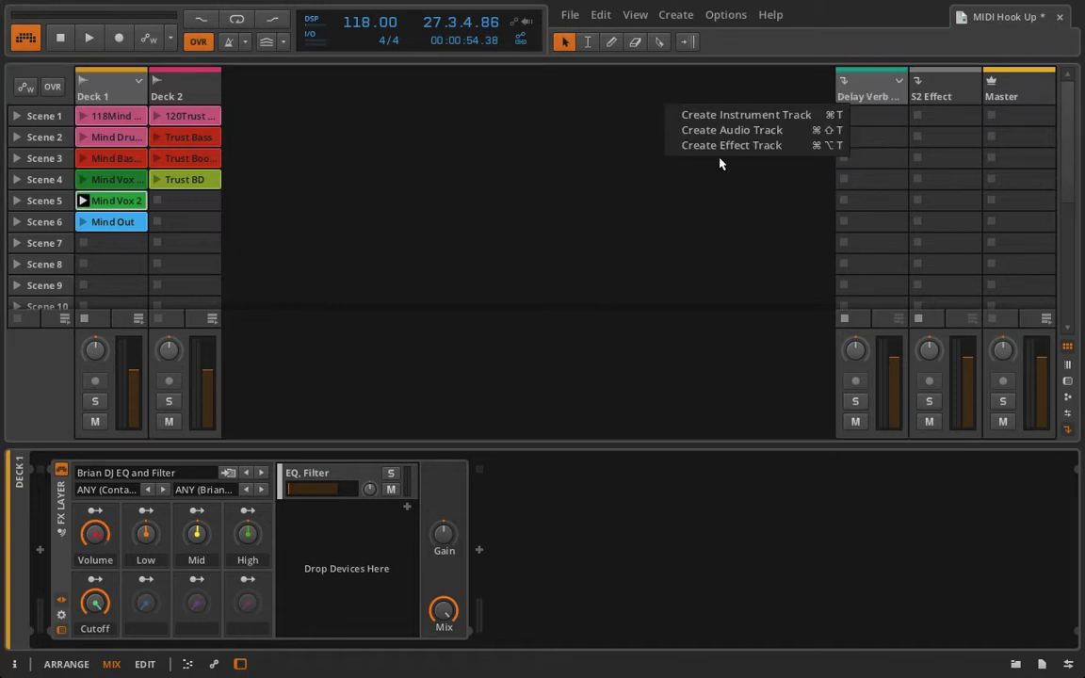
left_click(689, 164)
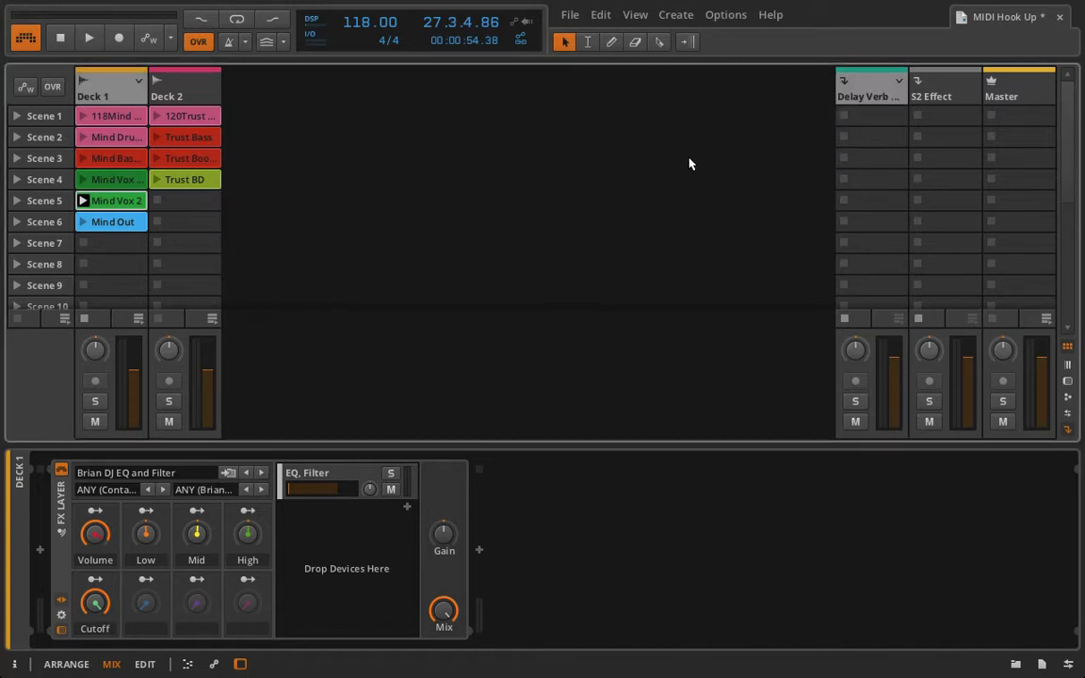
left_click(925, 99)
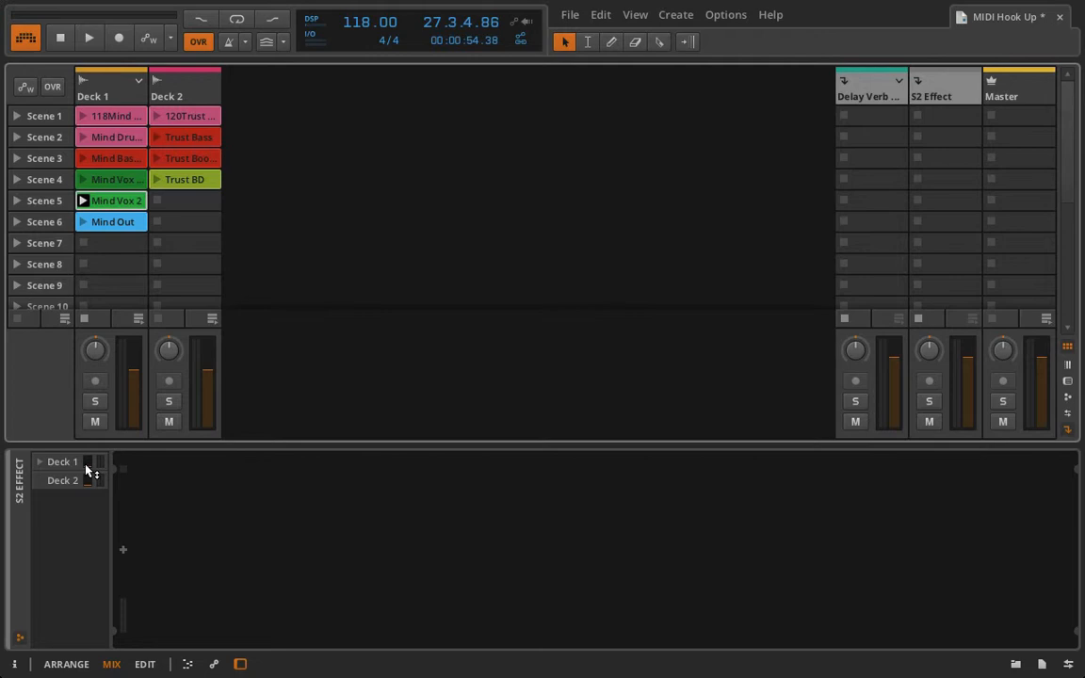
left_click(122, 550)
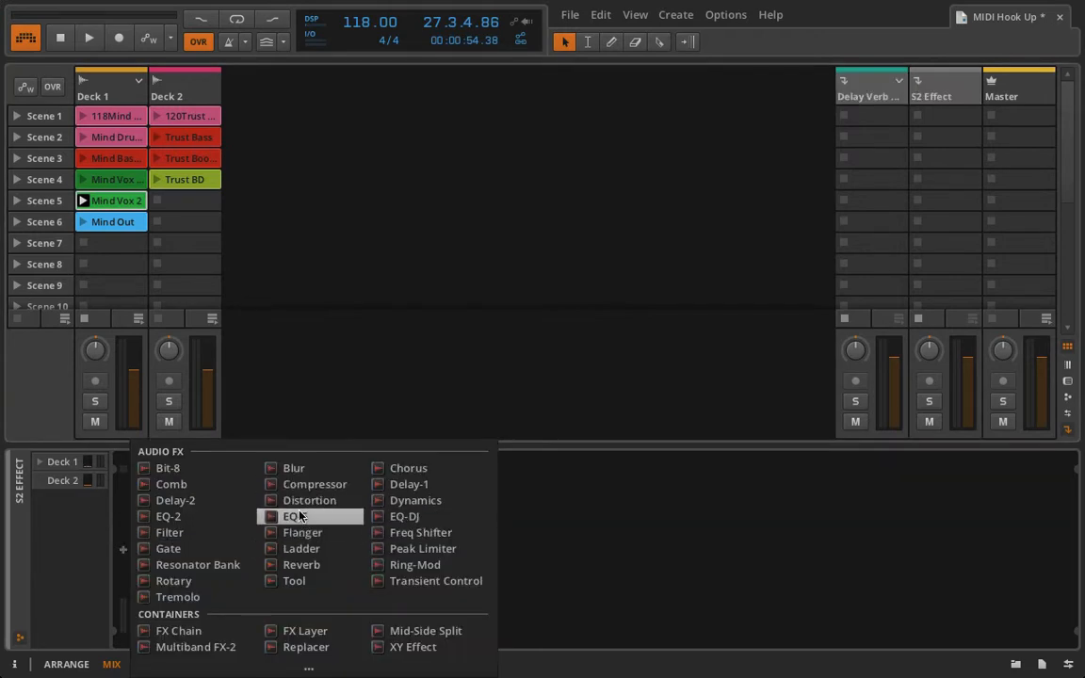
left_click(290, 565)
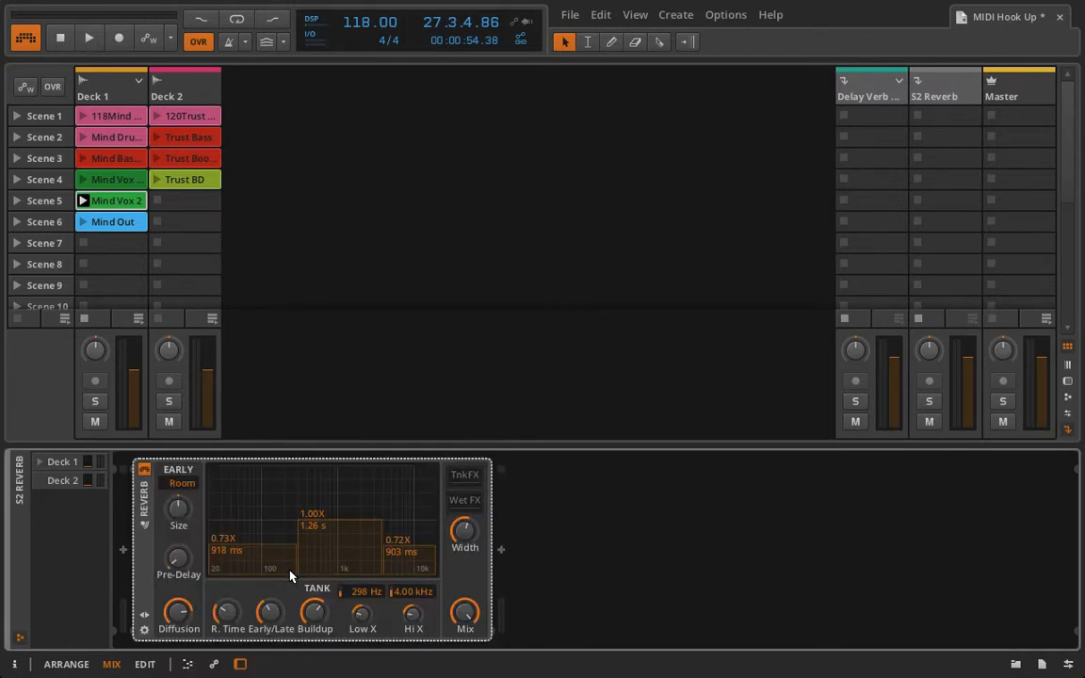
Load the "Hall Wide Bright And Big" preset on the effect track's Reverb.
left_click(146, 613)
left_click(222, 473)
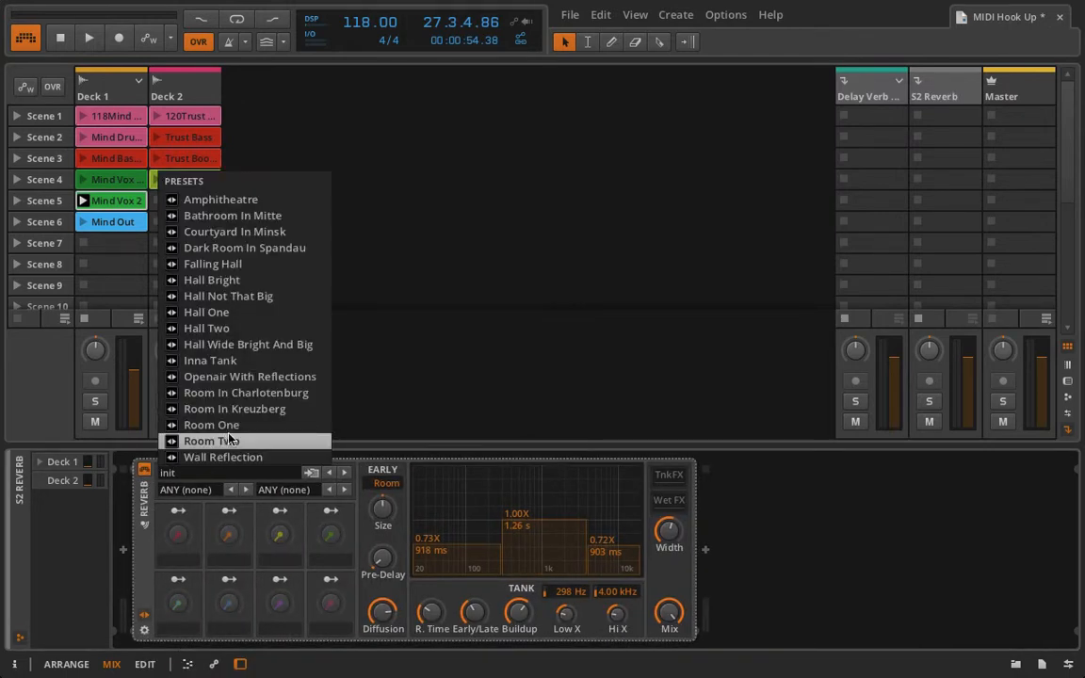
left_click(247, 345)
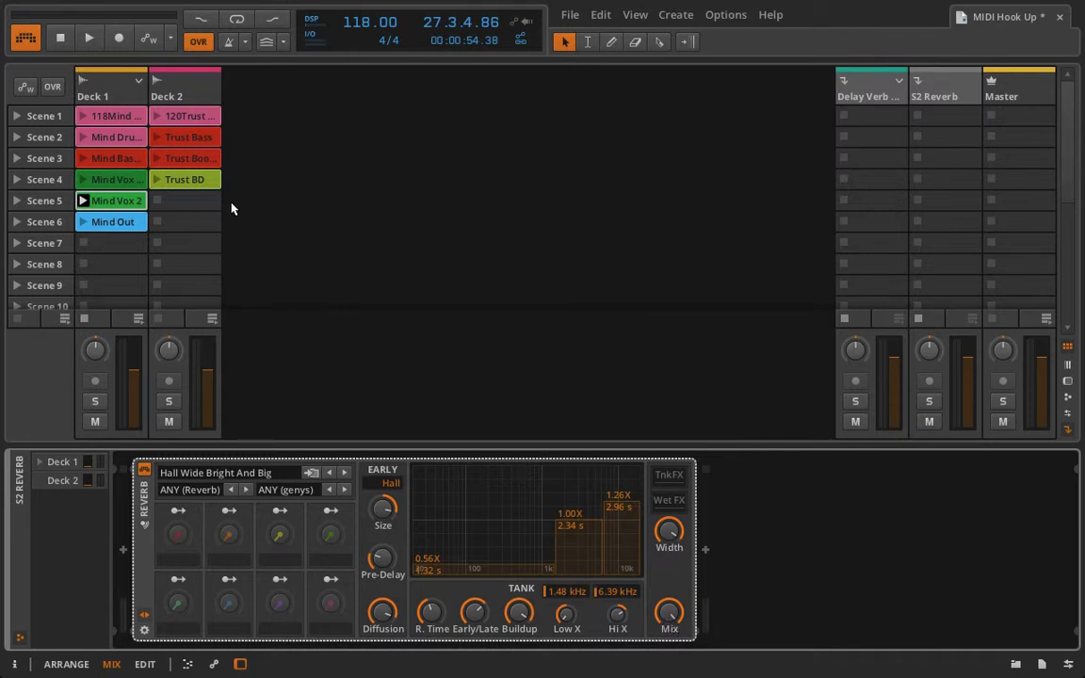
Start playback and raise the reverb time of the S2 Reverb track's Reverb device to about 4.27 s.
left_click(91, 85)
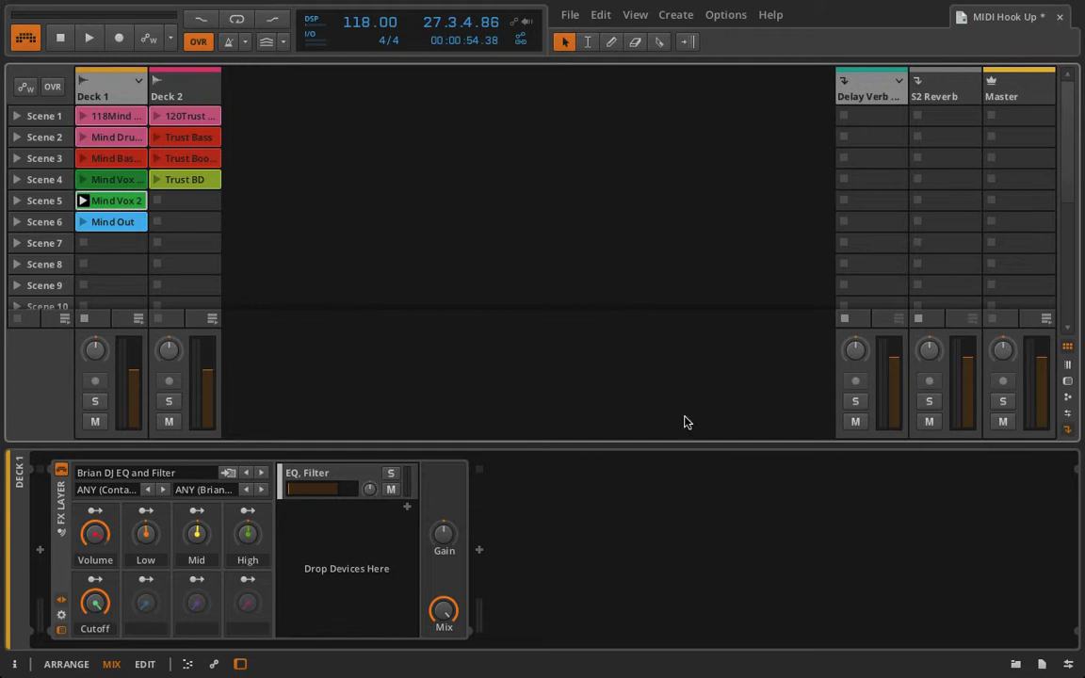
left_click(933, 94)
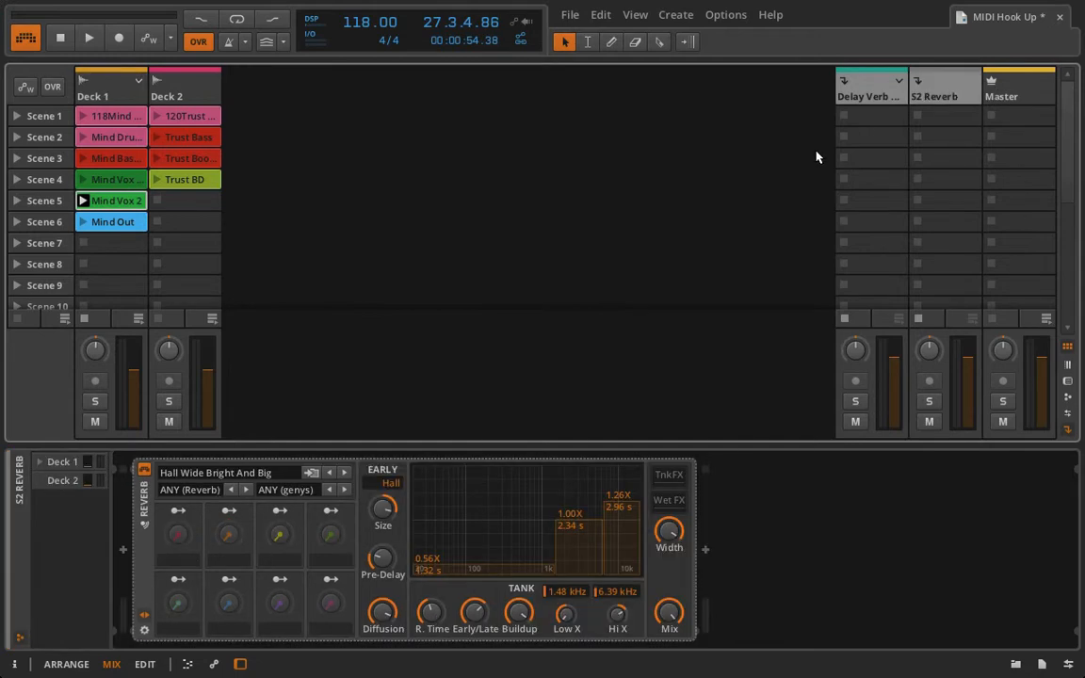
key("space")
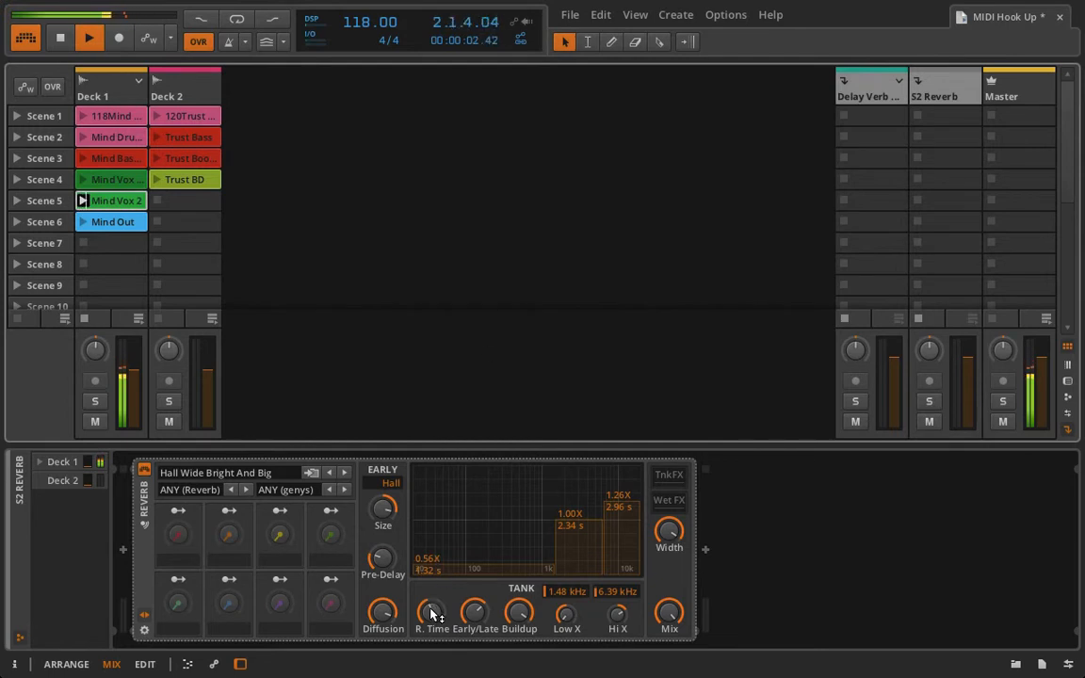
left_click_drag(439, 574, 440, 542)
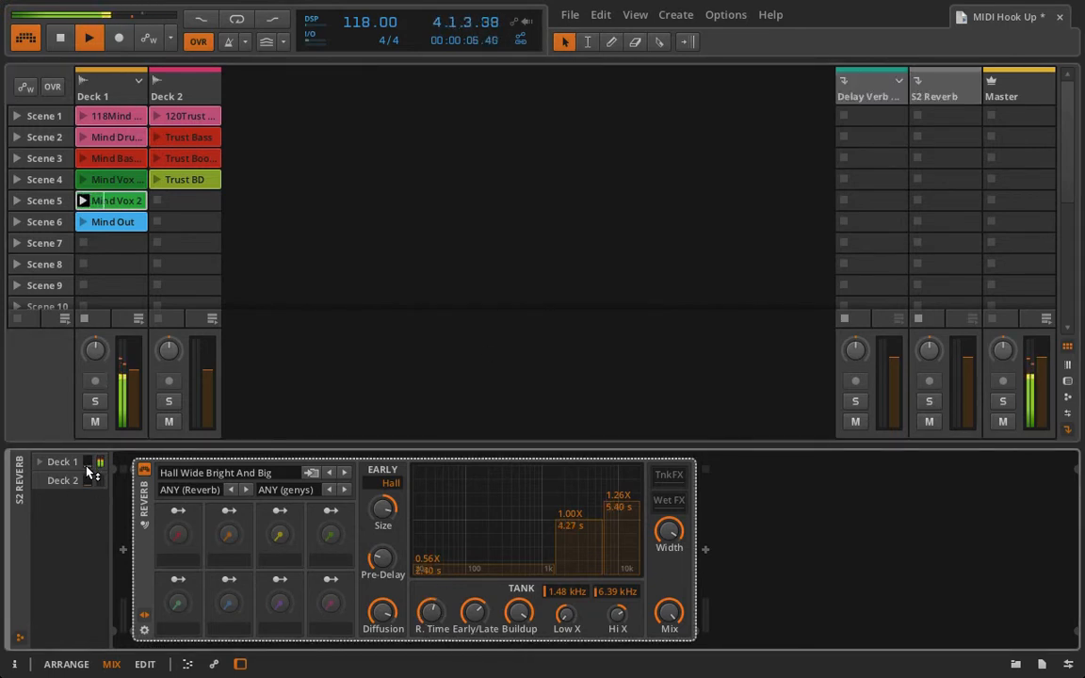
Show the send controls in the mixer and try out Deck 1's send to S2 Reverb during playback, returning it to minimum.
mouse_move(88, 471)
left_mouse_down()
mouse_move(87, 499)
mouse_move(88, 443)
mouse_move(88, 471)
left_mouse_up()
key("space")
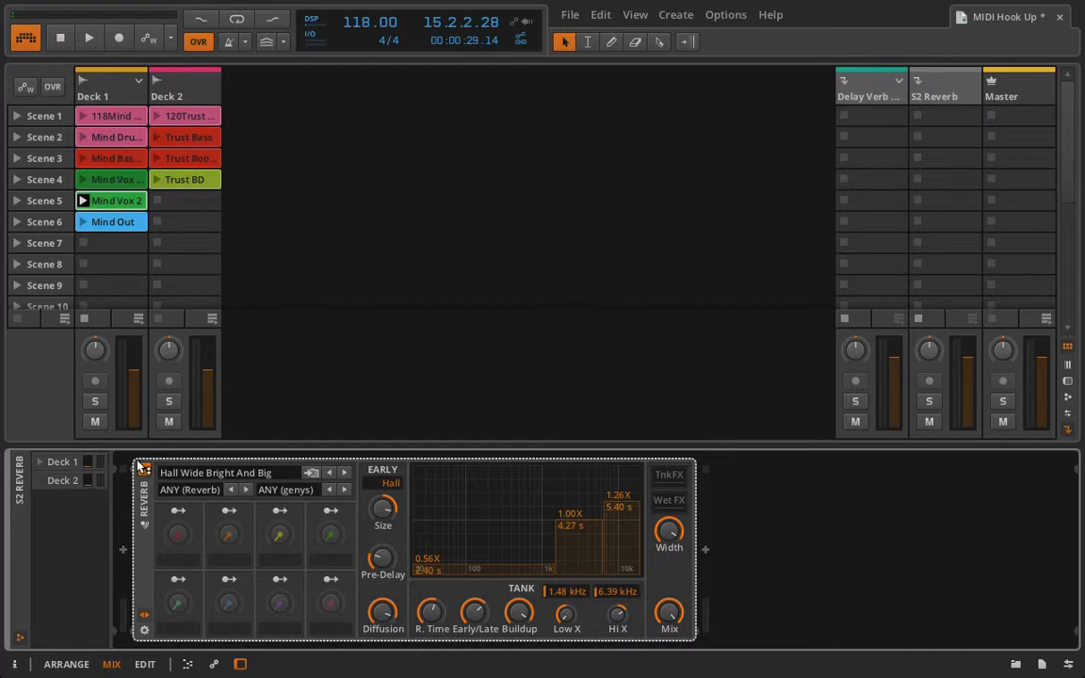
left_click(1070, 405)
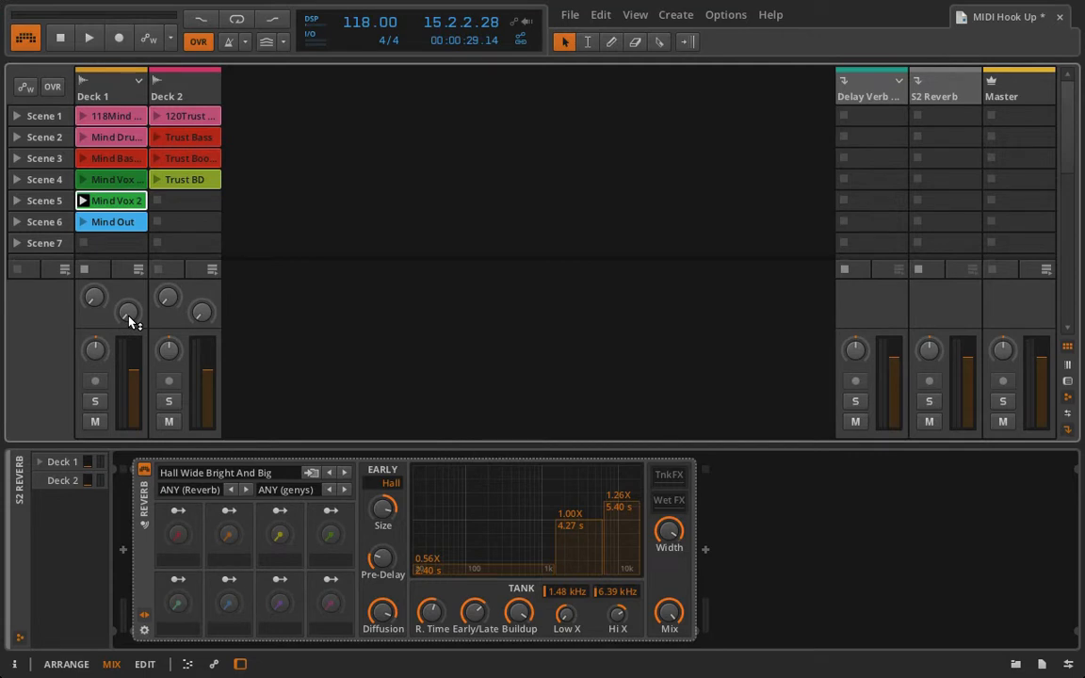
key("space")
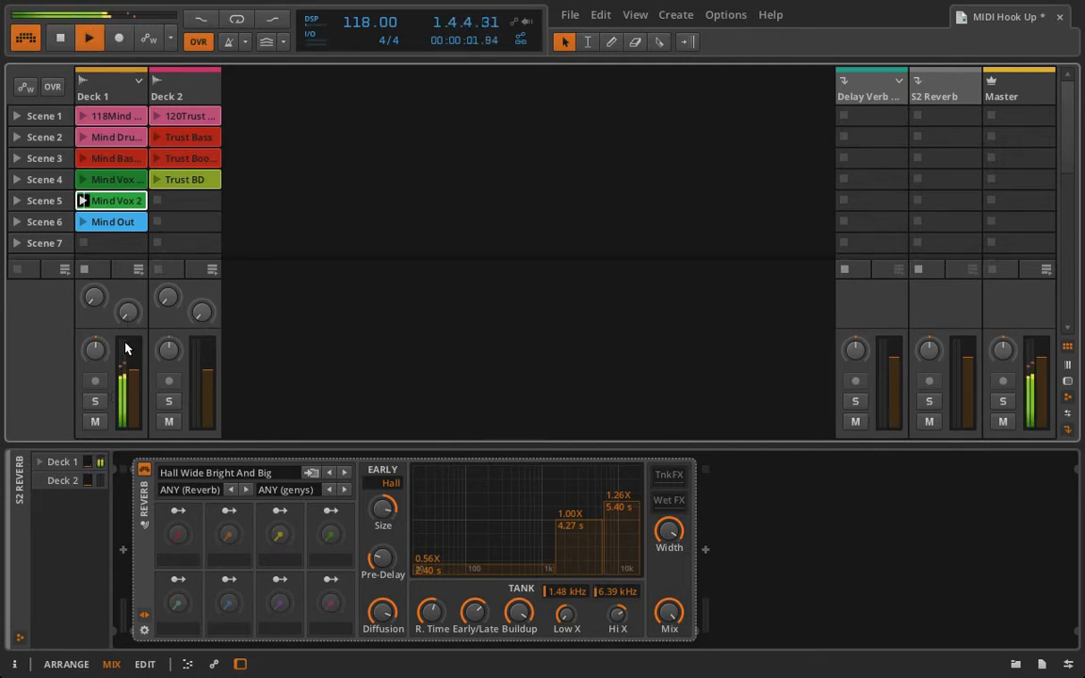
mouse_move(128, 312)
left_mouse_down()
mouse_move(128, 269)
mouse_move(128, 316)
left_mouse_up()
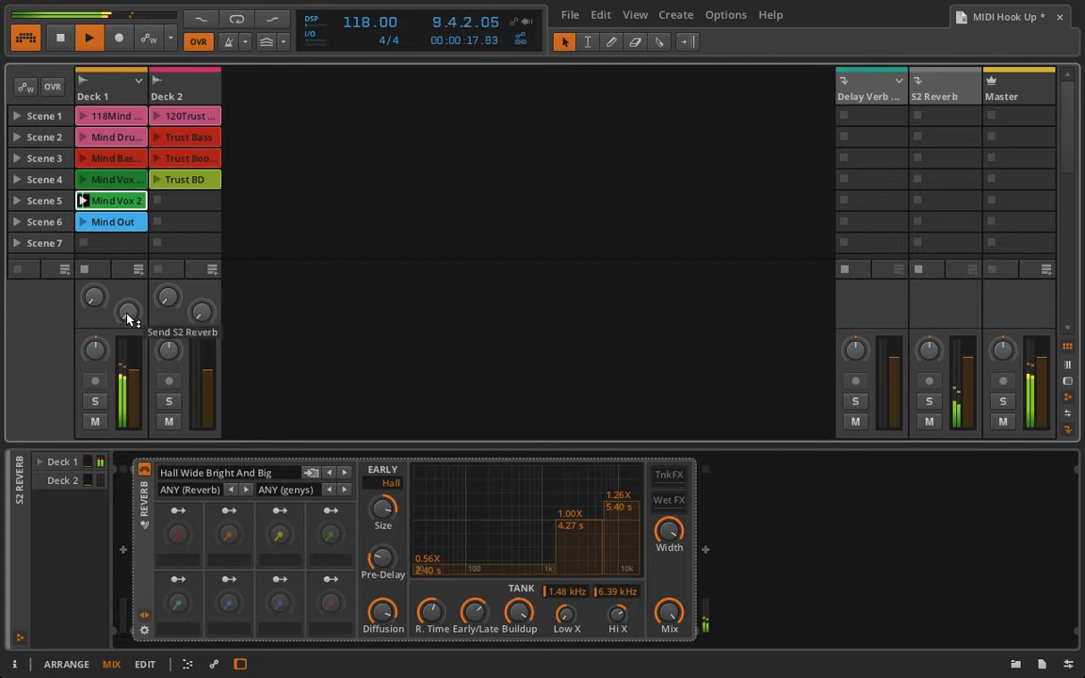
key("space")
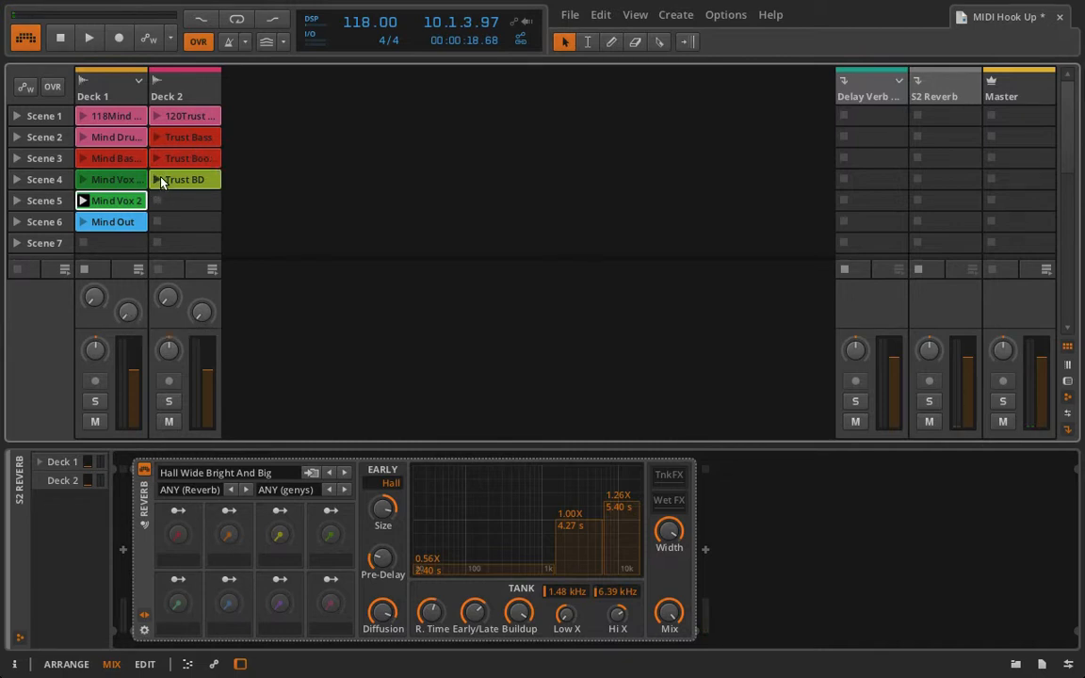
Solo Deck 2, launch its Trust BD clip and raise its send to S2 Reverb to a high level.
left_click(169, 401)
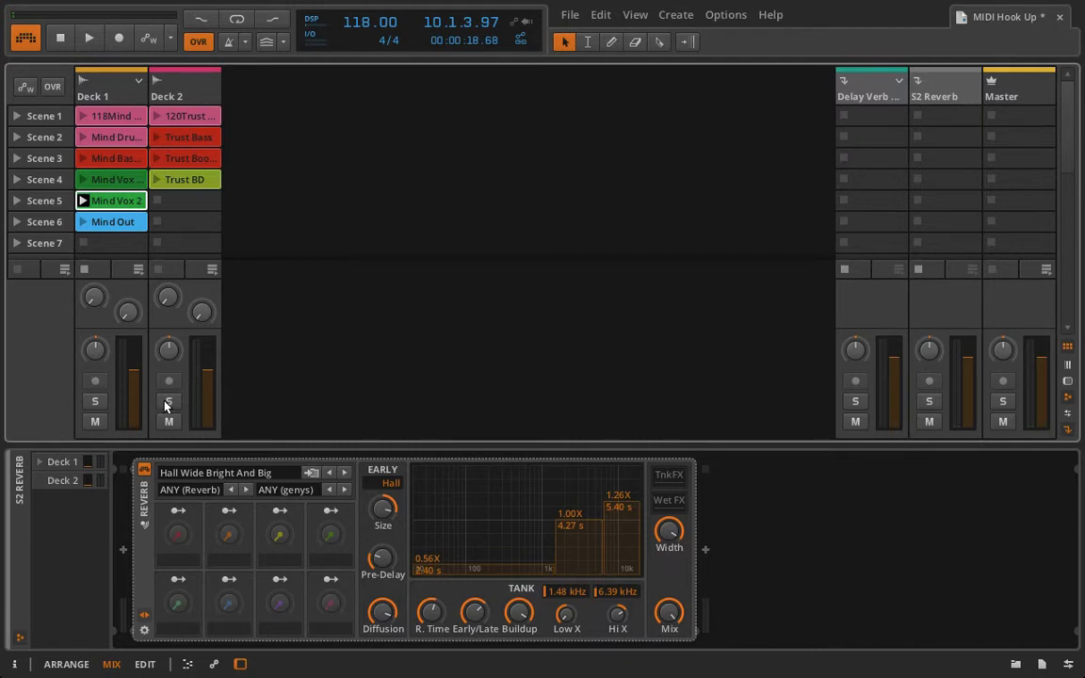
left_click(157, 179)
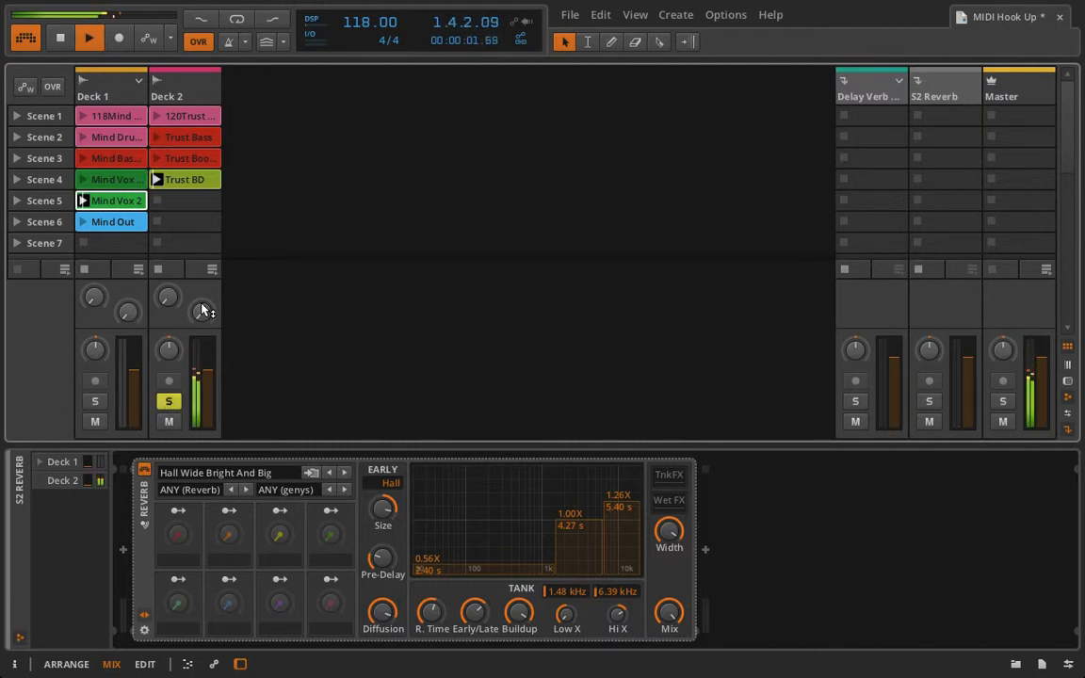
left_click_drag(202, 311, 188, 280)
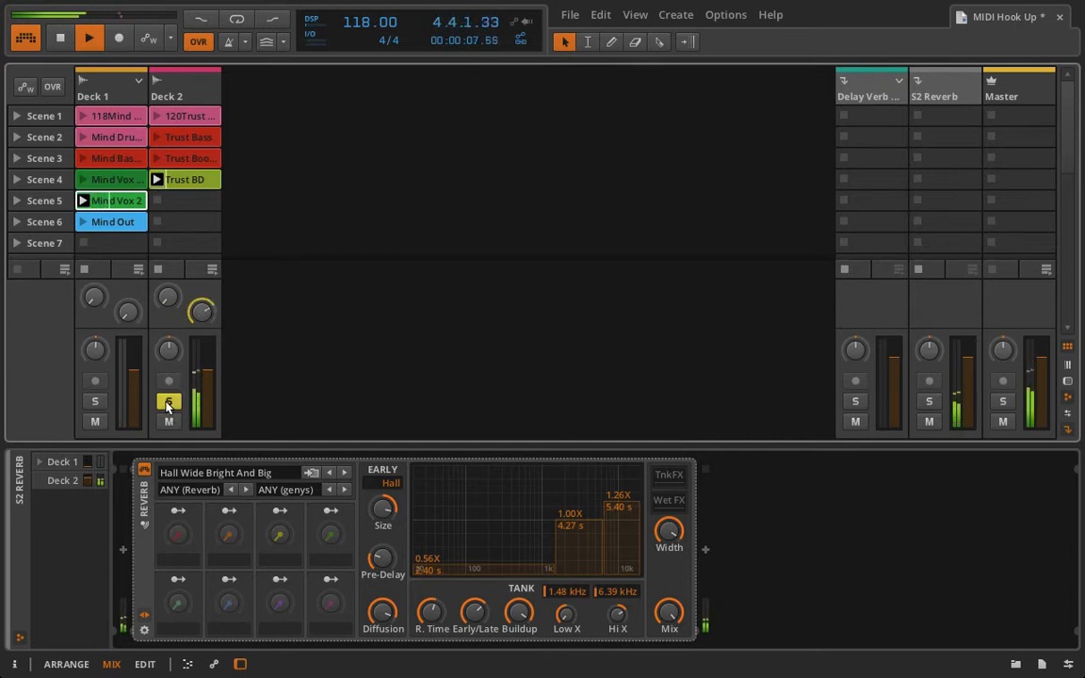
Unsolo Deck 2, raise Deck 1's send to S2 Reverb so both decks share the effect, and stop playback.
left_click(169, 402)
mouse_move(127, 312)
left_mouse_down()
mouse_move(127, 280)
mouse_move(123, 312)
mouse_move(123, 290)
mouse_move(137, 313)
left_mouse_up()
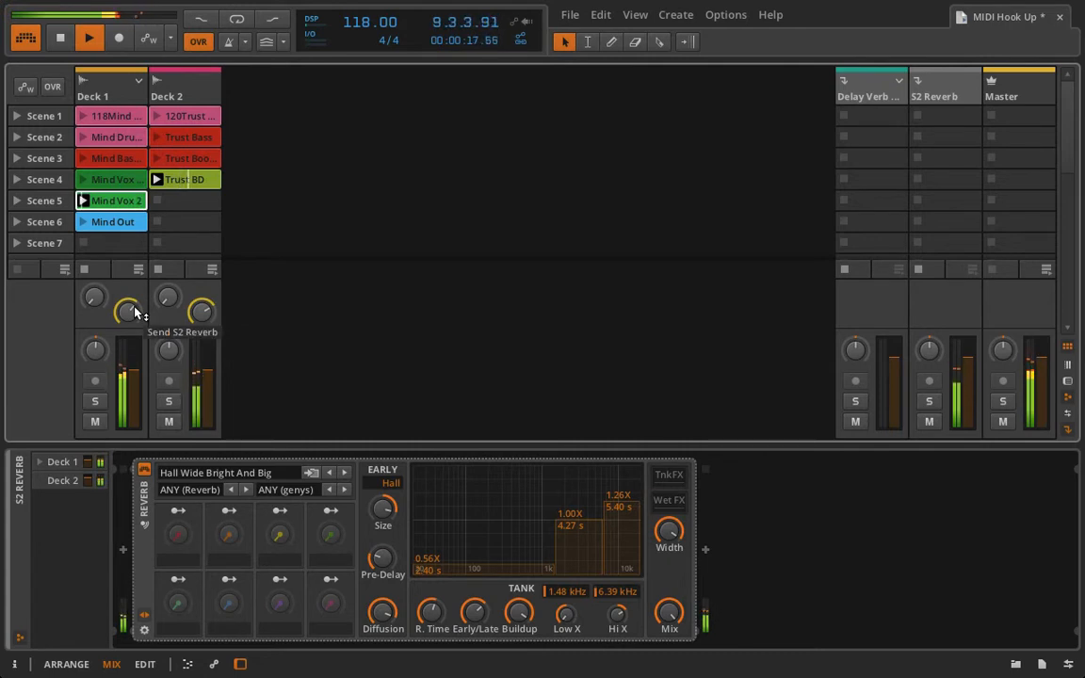
key("space")
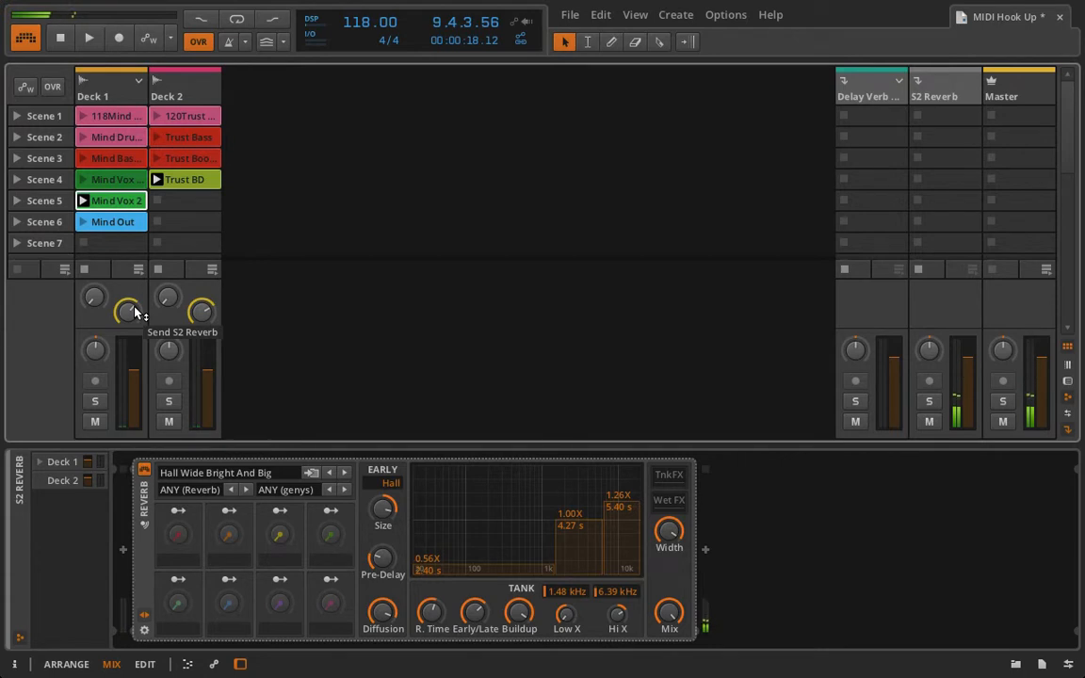
Stop the clips on both decks and delete the S2 Reverb effect track.
left_click(158, 201)
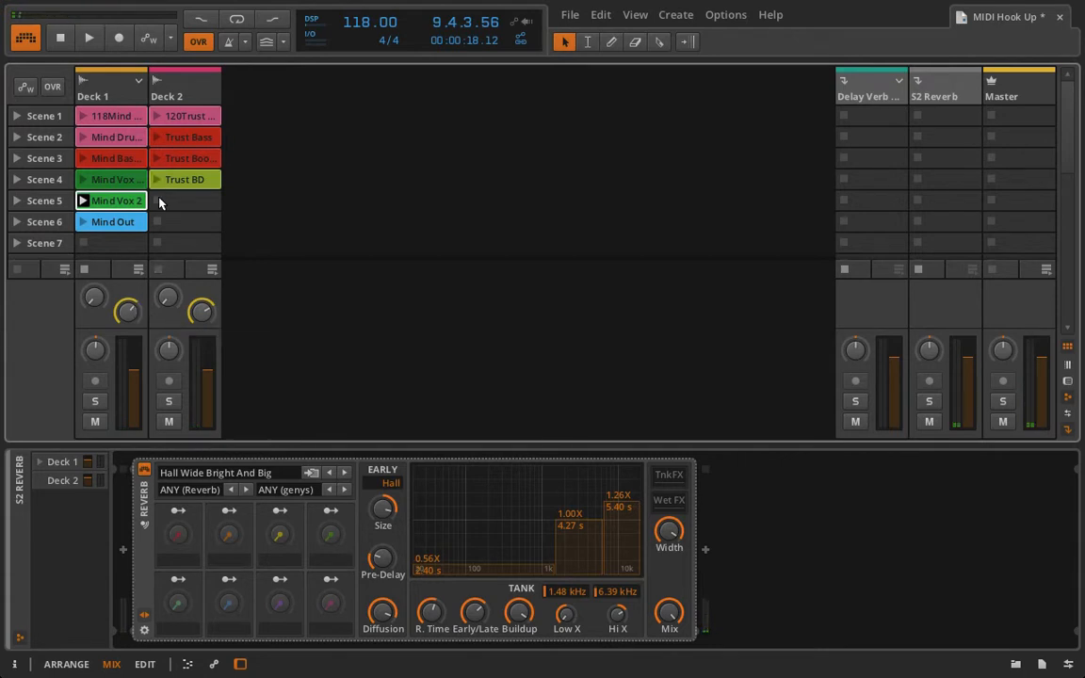
left_click(82, 246)
left_click(856, 88)
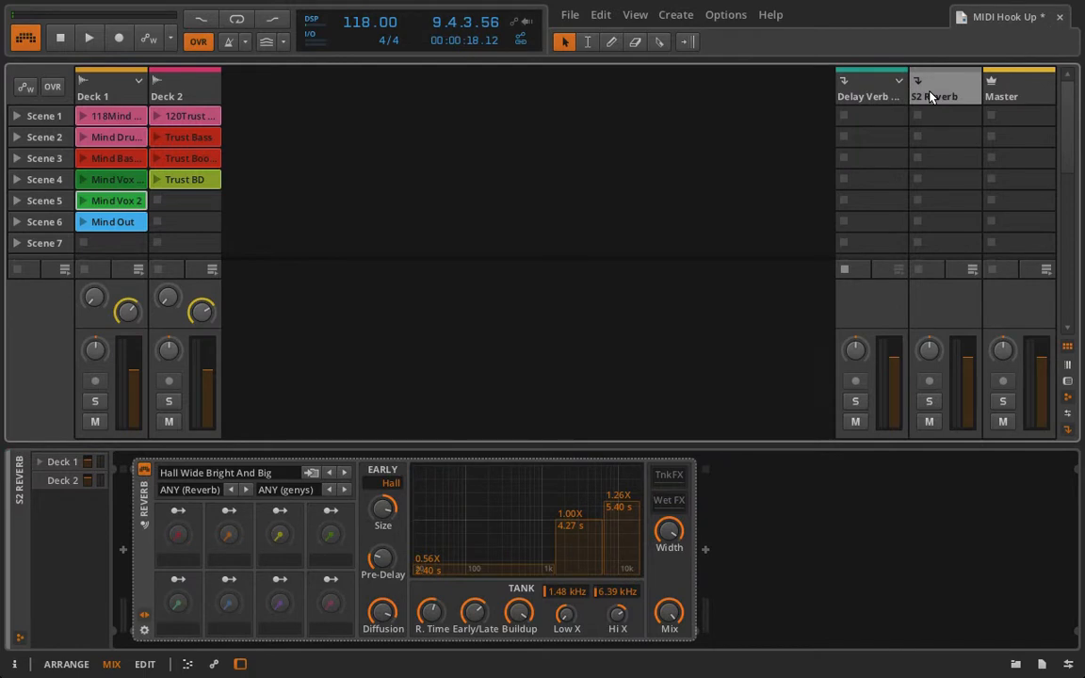
key("Delete")
Open the Delay Verb Filter track's device chain and examine the settings of its Reverb device.
left_click(930, 96)
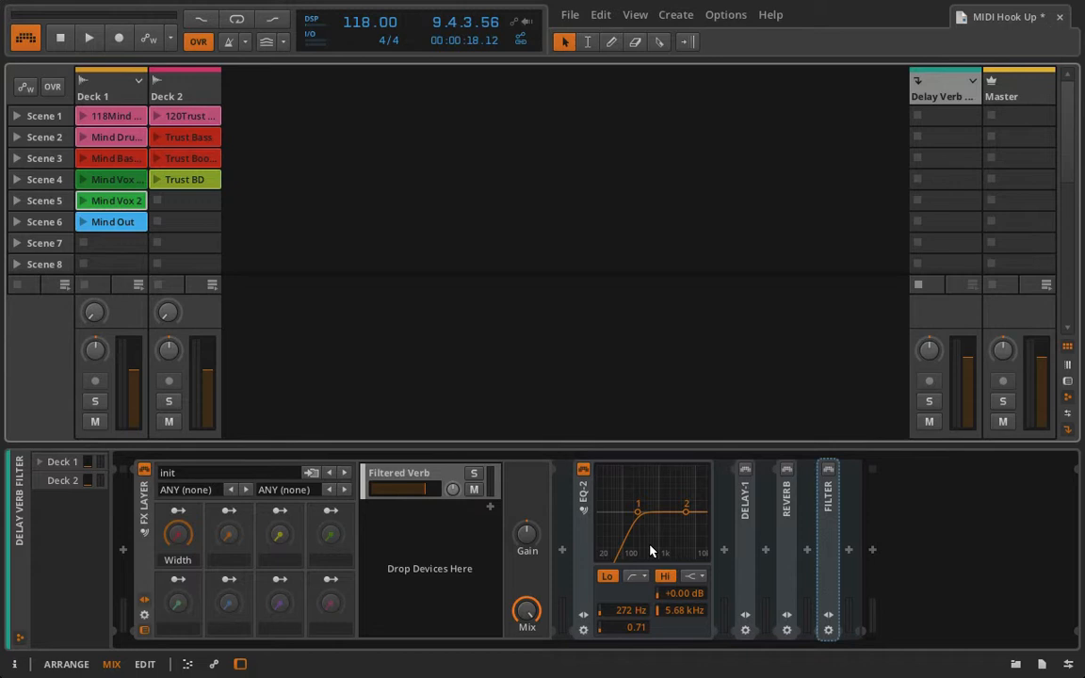
double_click(787, 504)
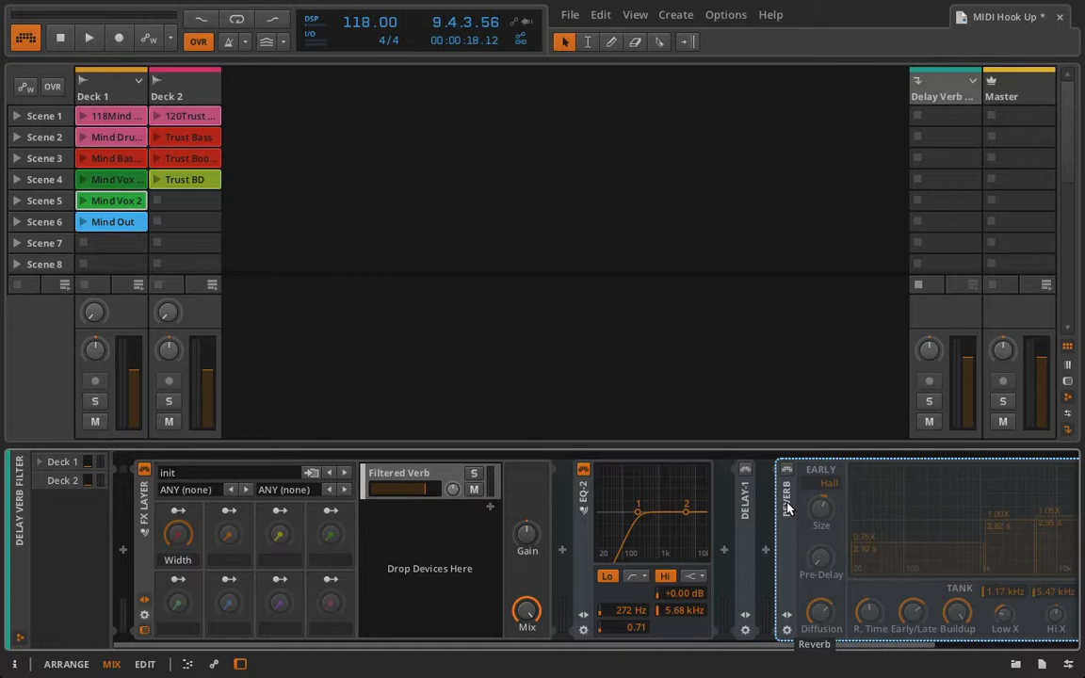
left_click(788, 509)
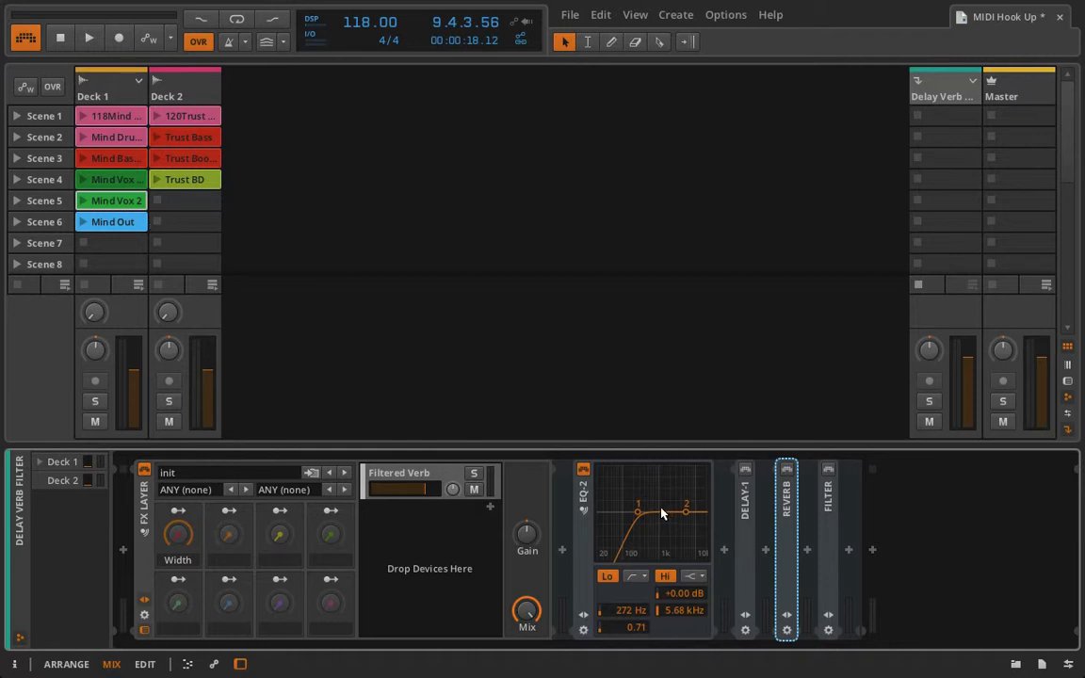
Launch Deck 1's Scene 3 clip, try a low send level to Delay Verb Filter, and stop playback.
left_click(82, 162)
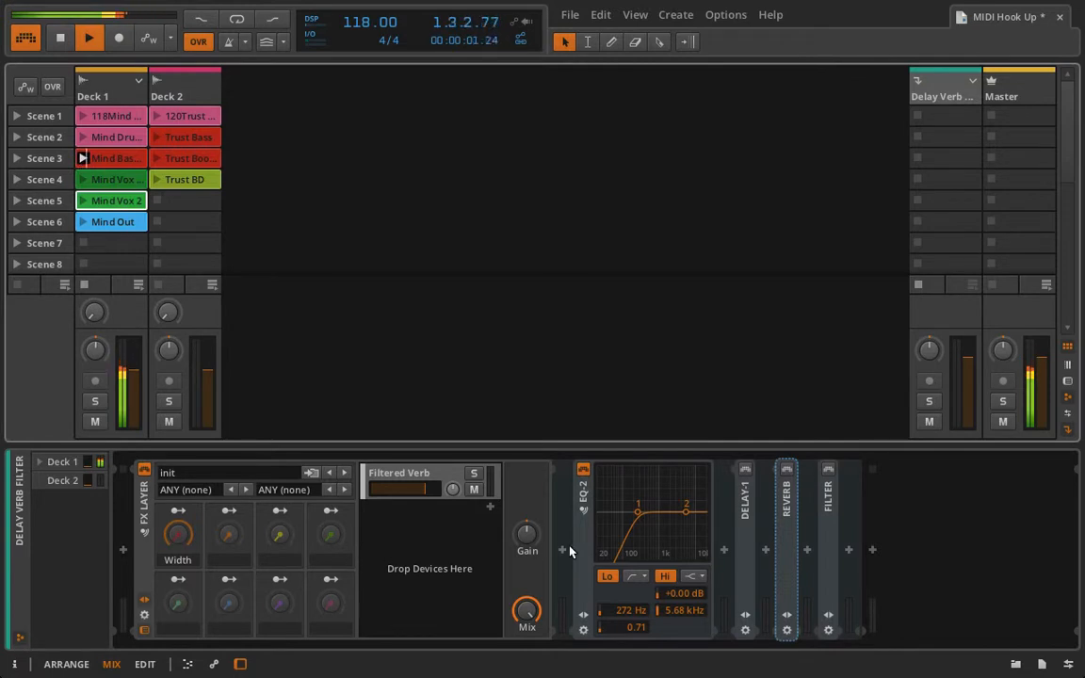
mouse_move(94, 312)
left_mouse_down()
mouse_move(94, 284)
mouse_move(104, 341)
mouse_move(102, 314)
left_mouse_up()
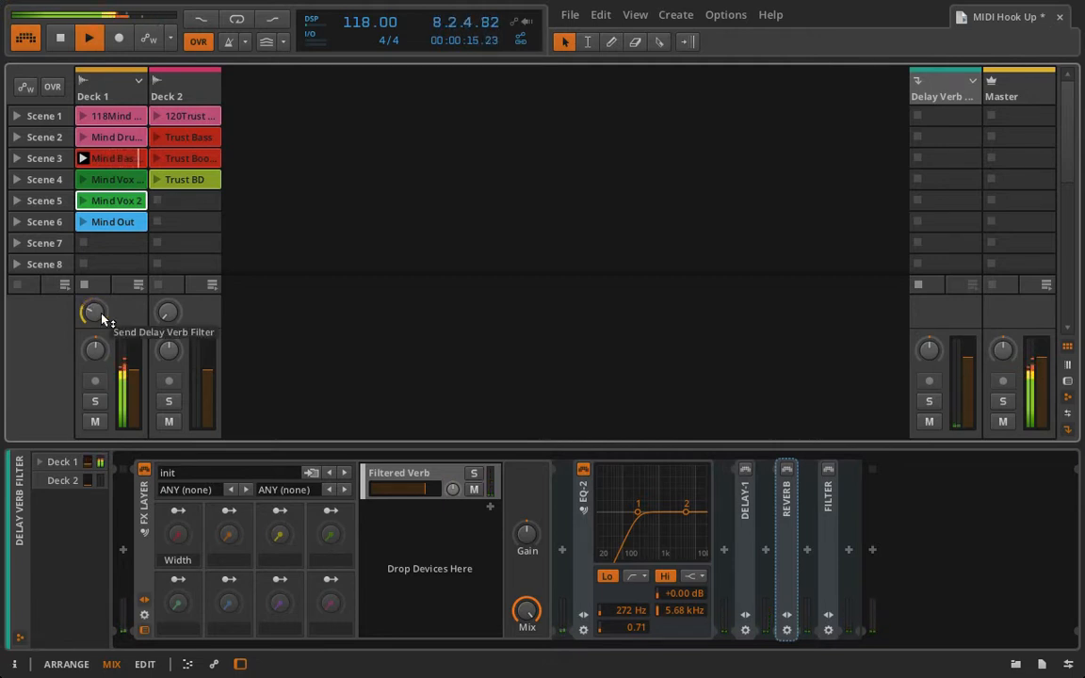
key("space")
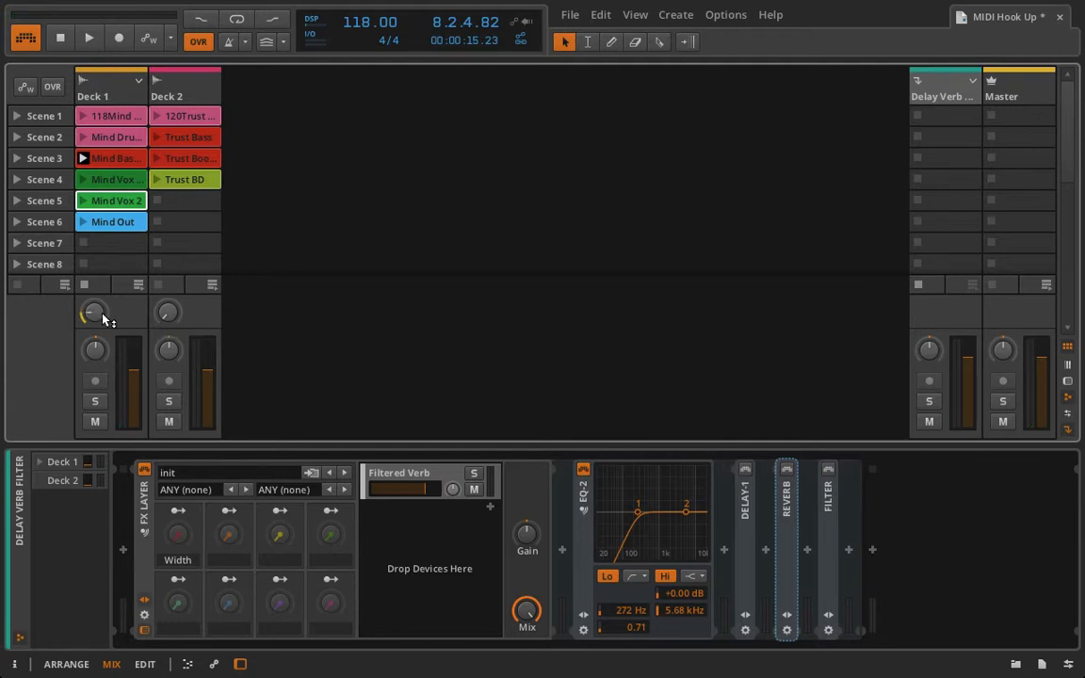
Activate the Delay-1 device and audition it with Deck 1's send to Delay Verb Filter raised to a high level.
left_click(750, 523)
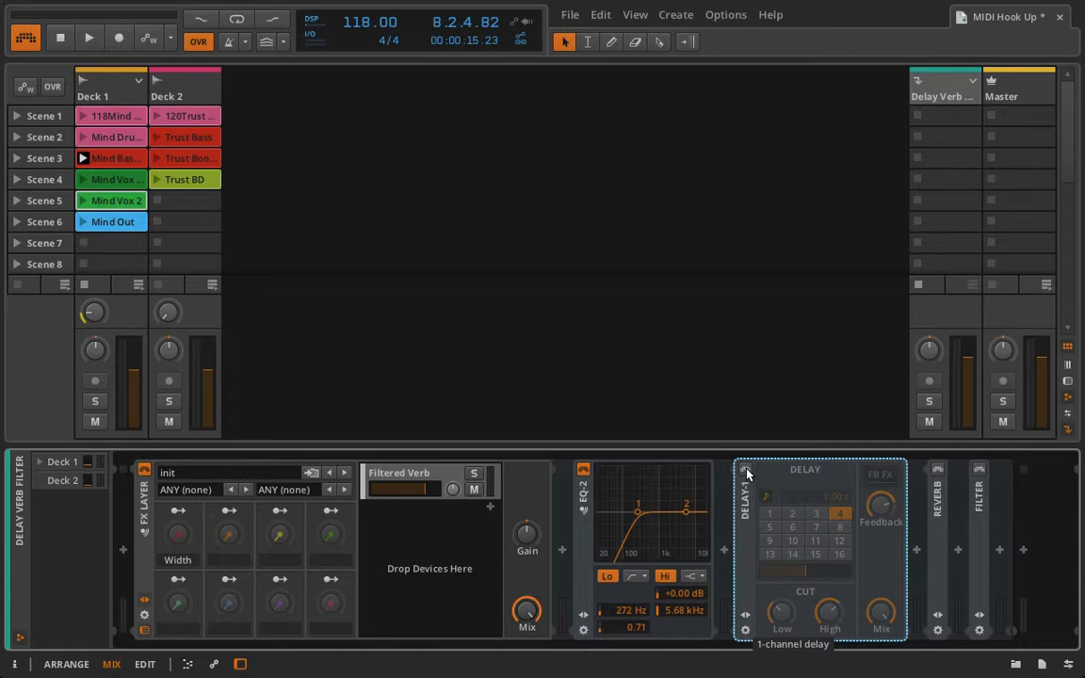
left_click(746, 470)
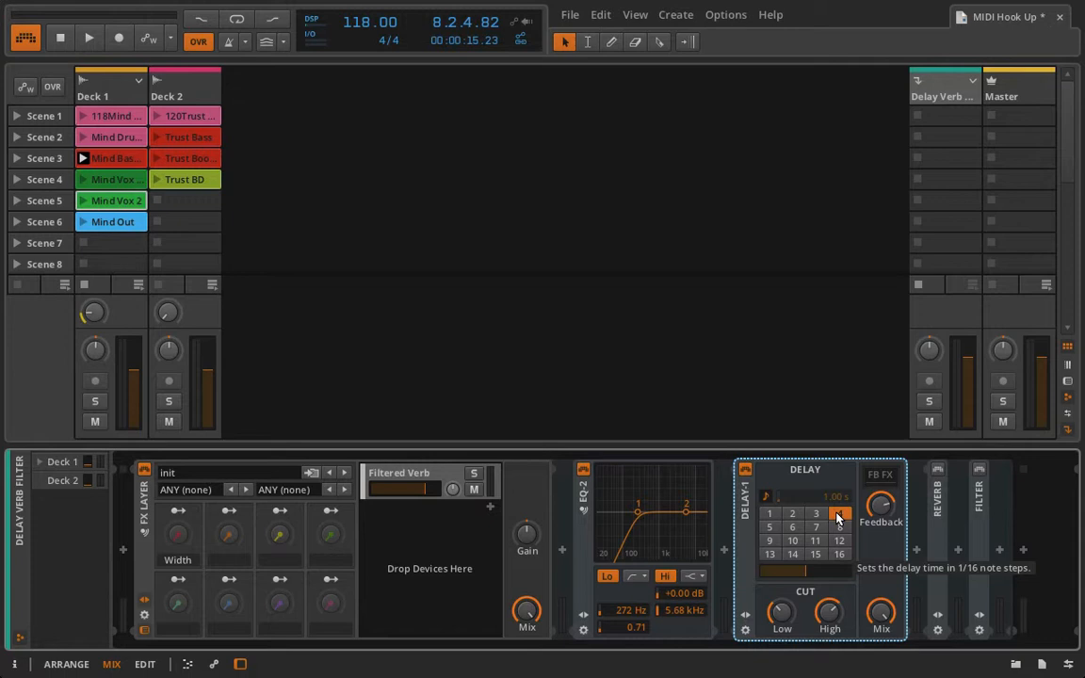
key("space")
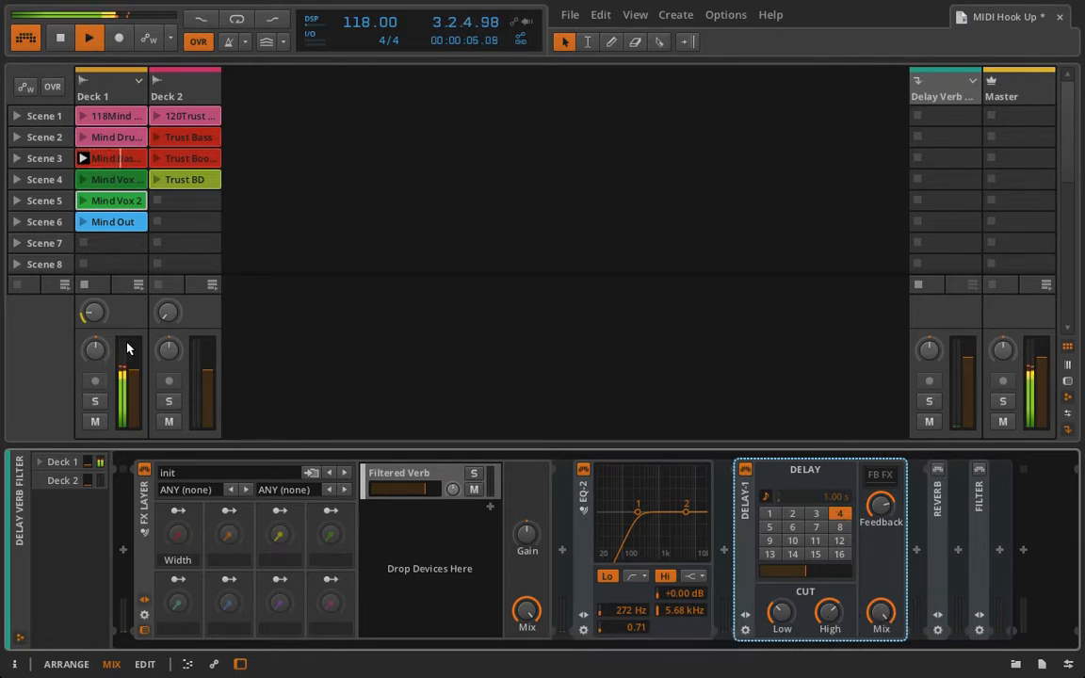
left_click_drag(94, 316, 94, 247)
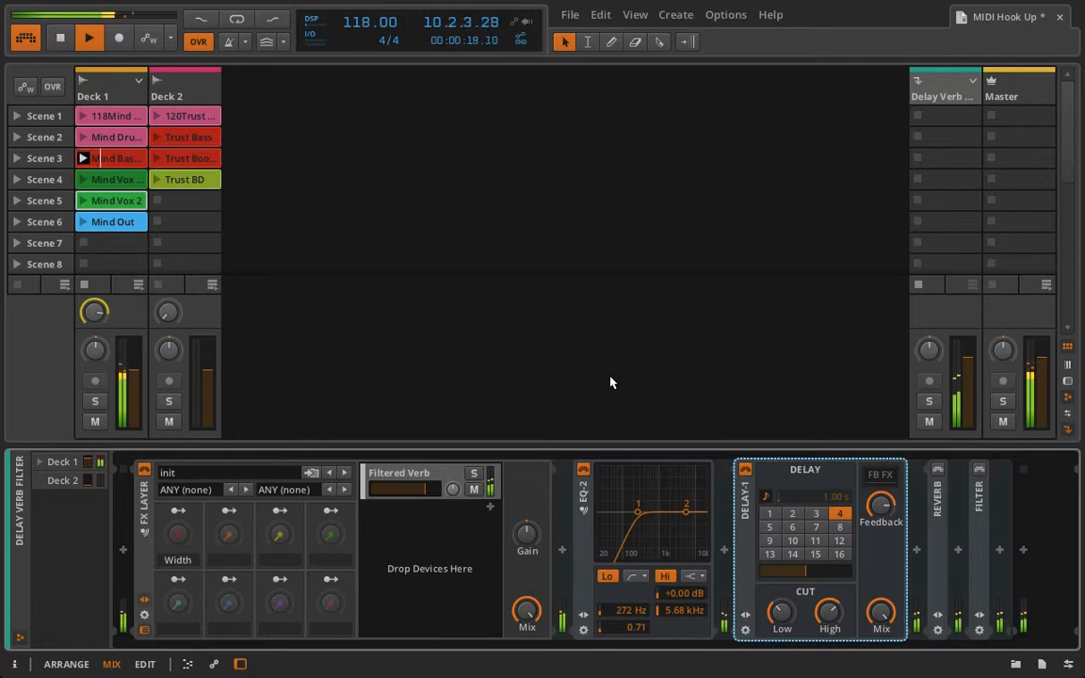
key("space")
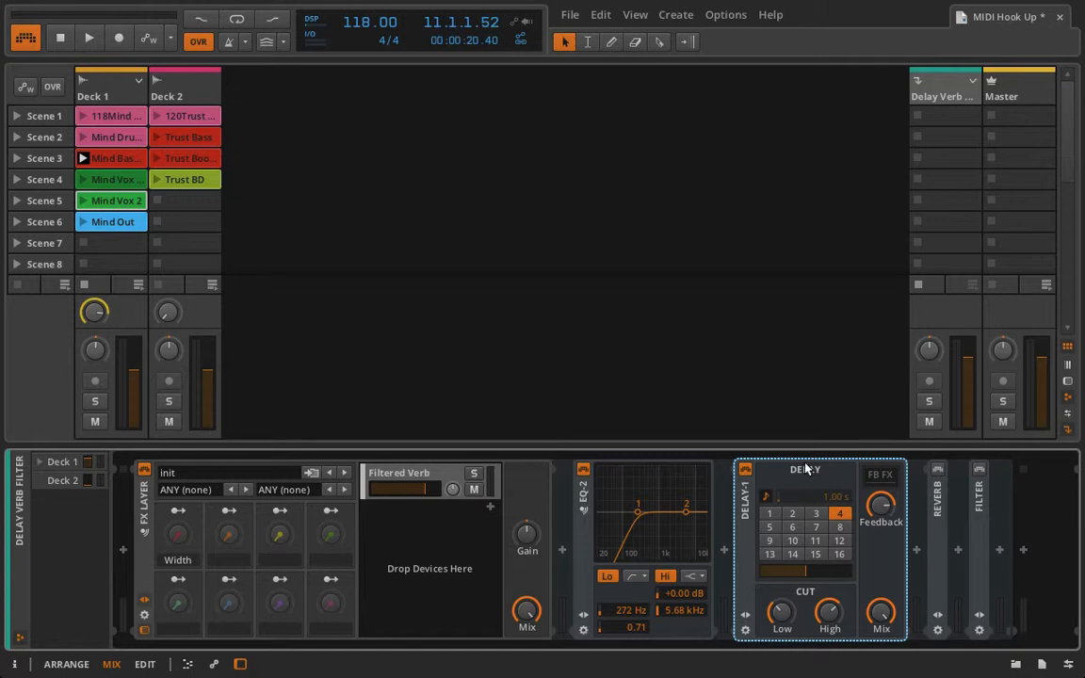
Activate the Reverb after the delay, show its preset and remote controls, and raise its reverb time to about 3.24 s.
left_click(938, 467)
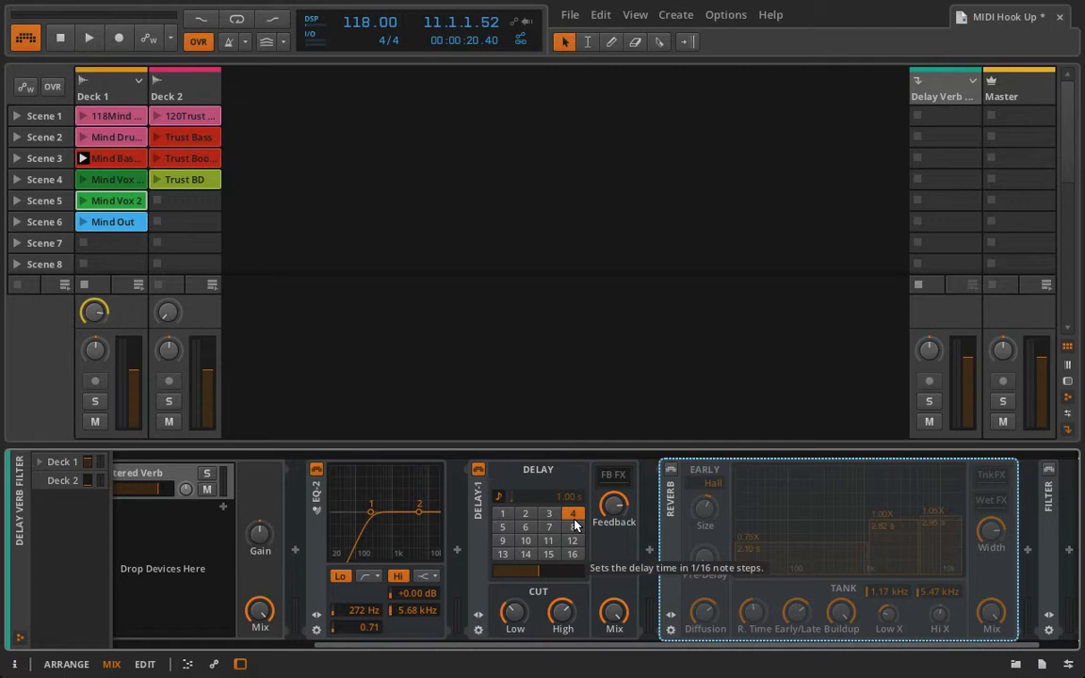
left_click(671, 470)
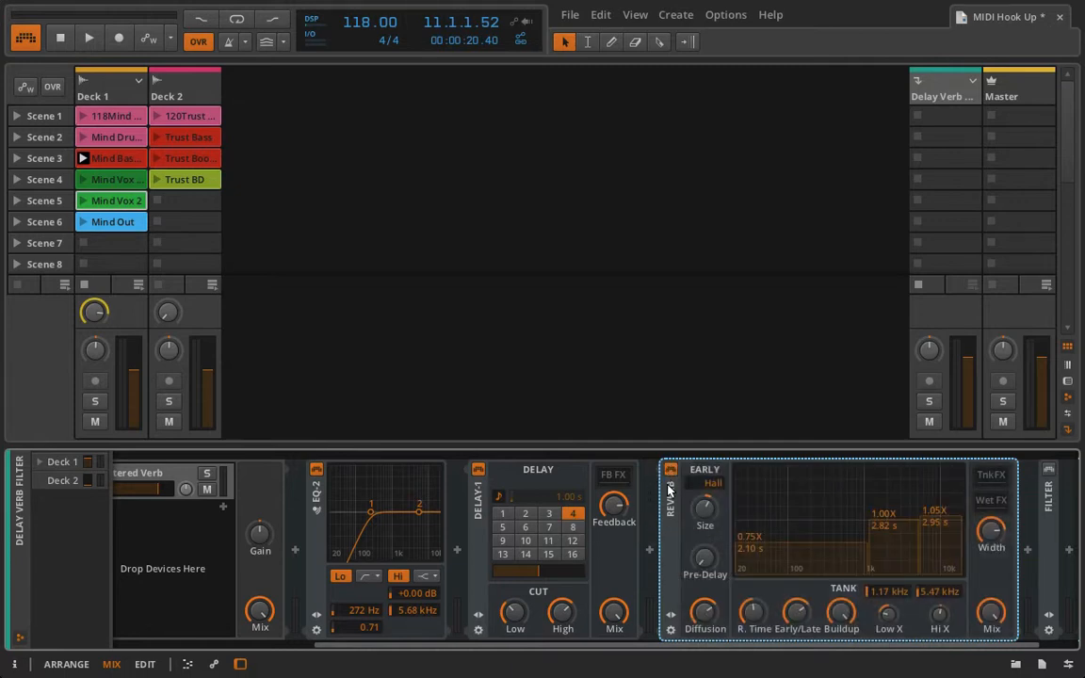
left_click(670, 616)
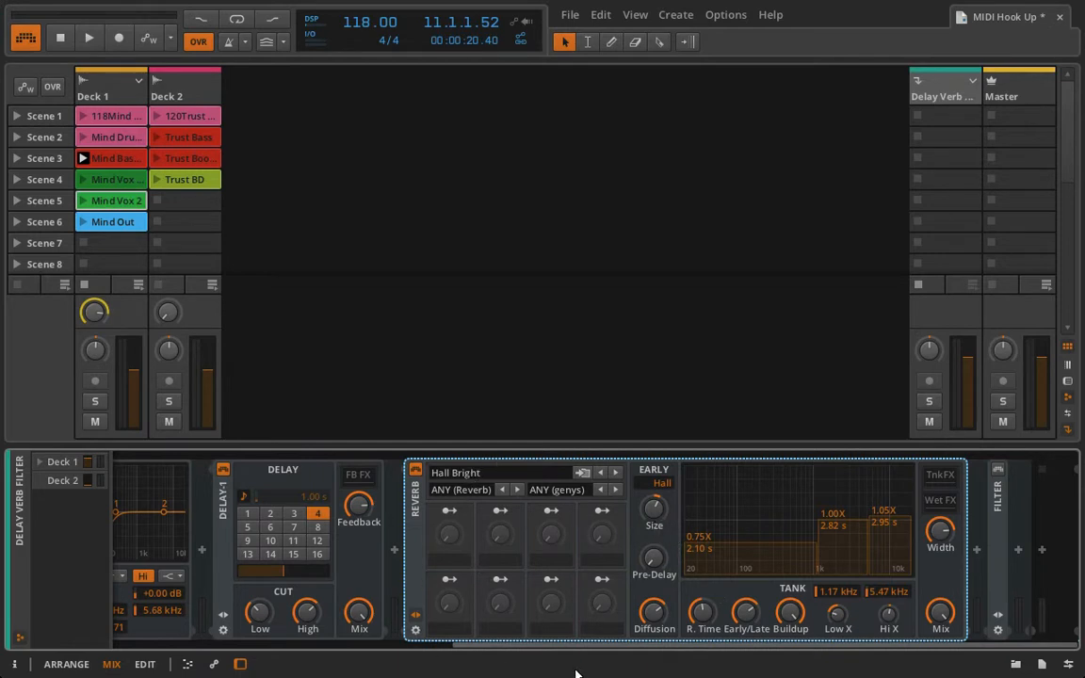
left_click_drag(702, 615, 702, 600)
scroll(577, 547, "left", 3)
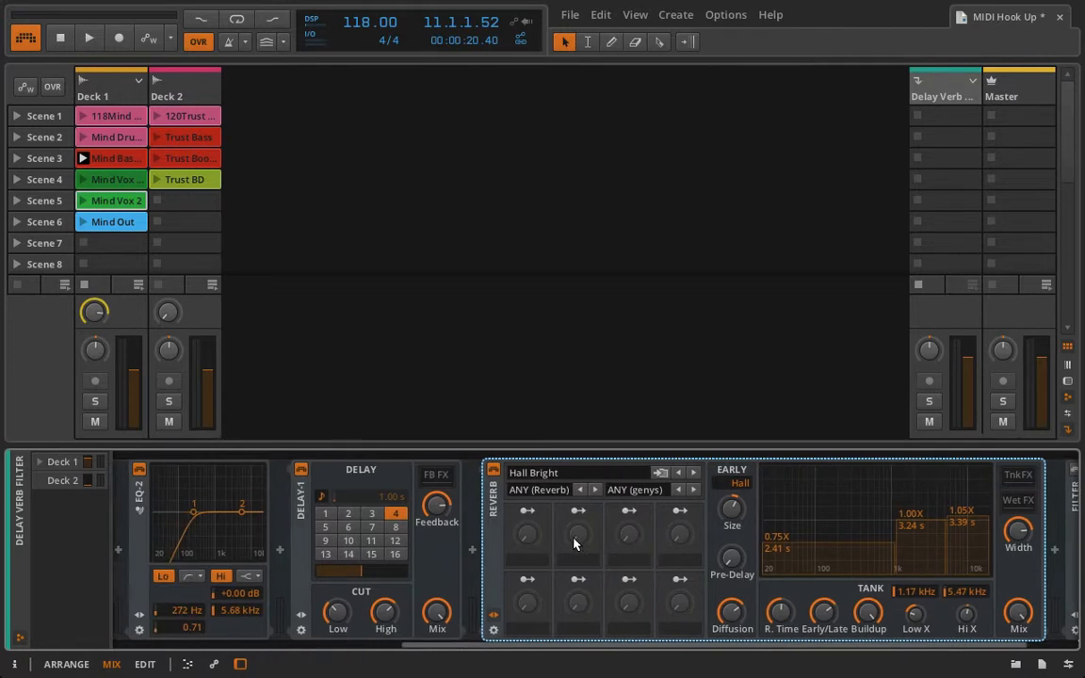
Play Deck 1 through the delay and reverb, and lower its send to Delay Verb Filter to slightly below halfway.
key("space")
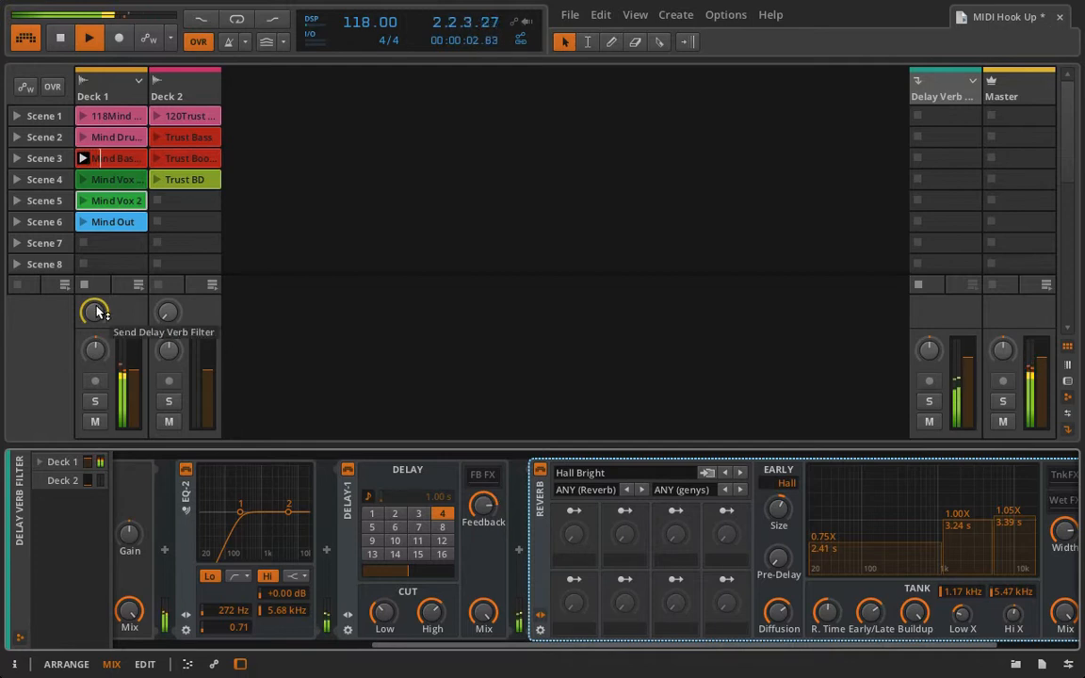
left_click_drag(94, 312, 94, 387)
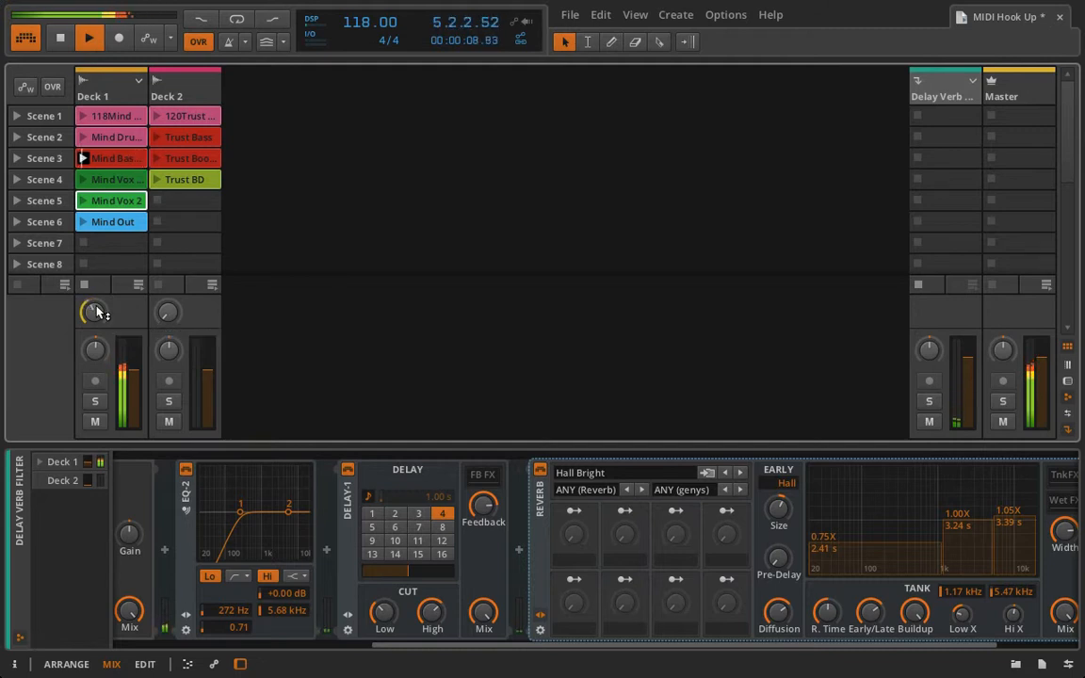
mouse_move(482, 537)
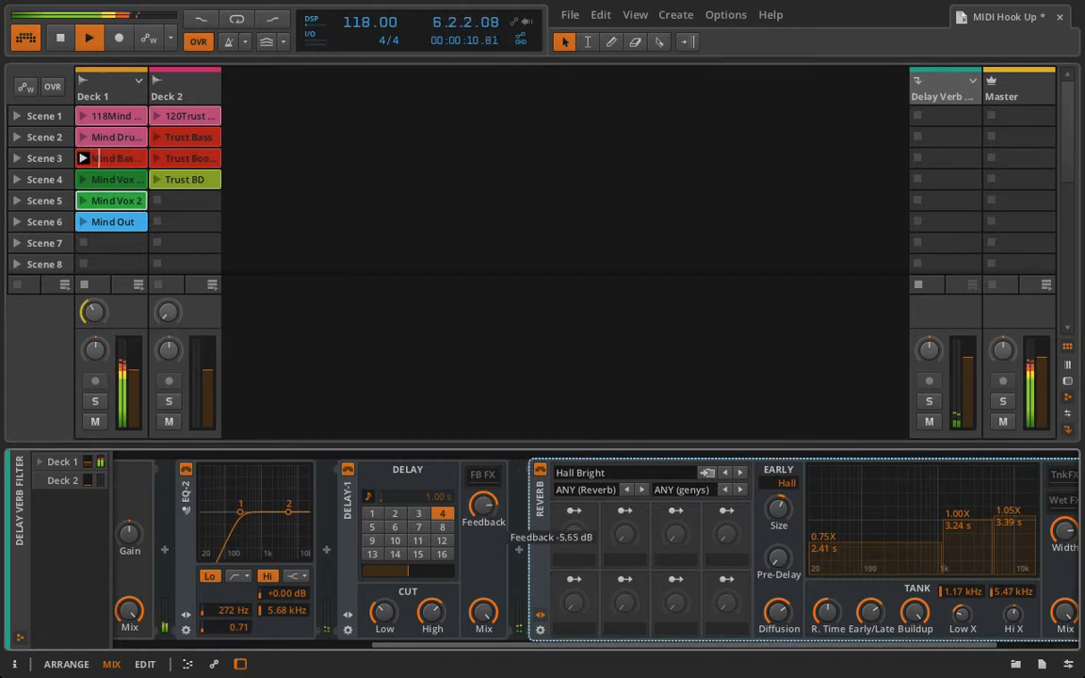
scroll(486, 499, "right", 3)
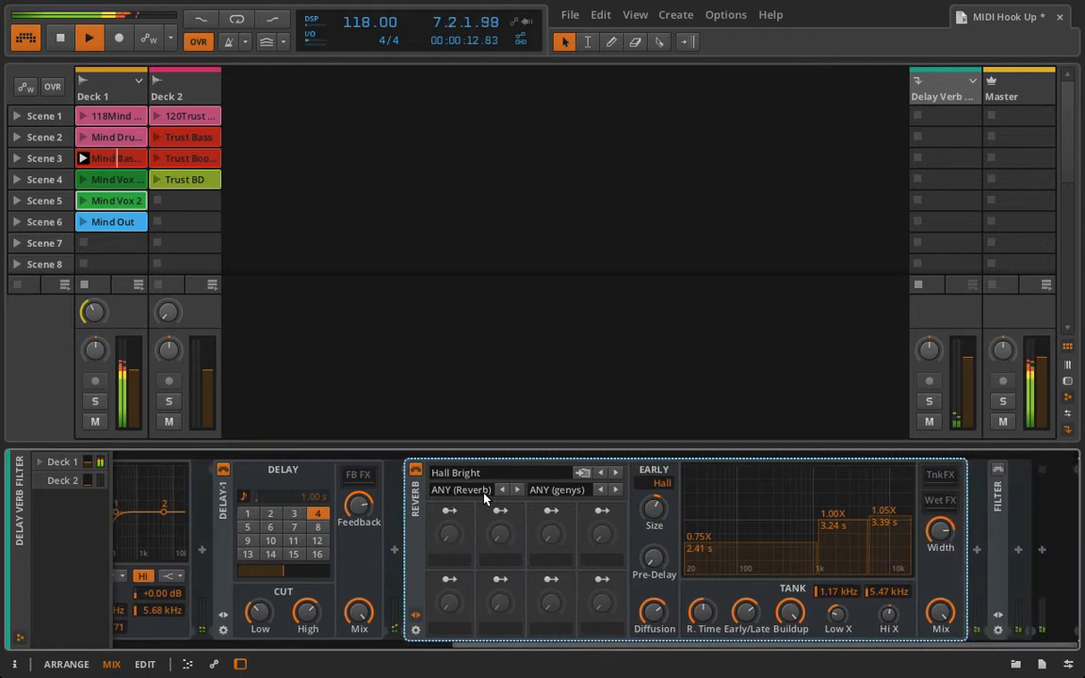
Lower the Reverb's tank reverb time to about 2.75 s.
left_click_drag(697, 622, 697, 645)
left_click(654, 617)
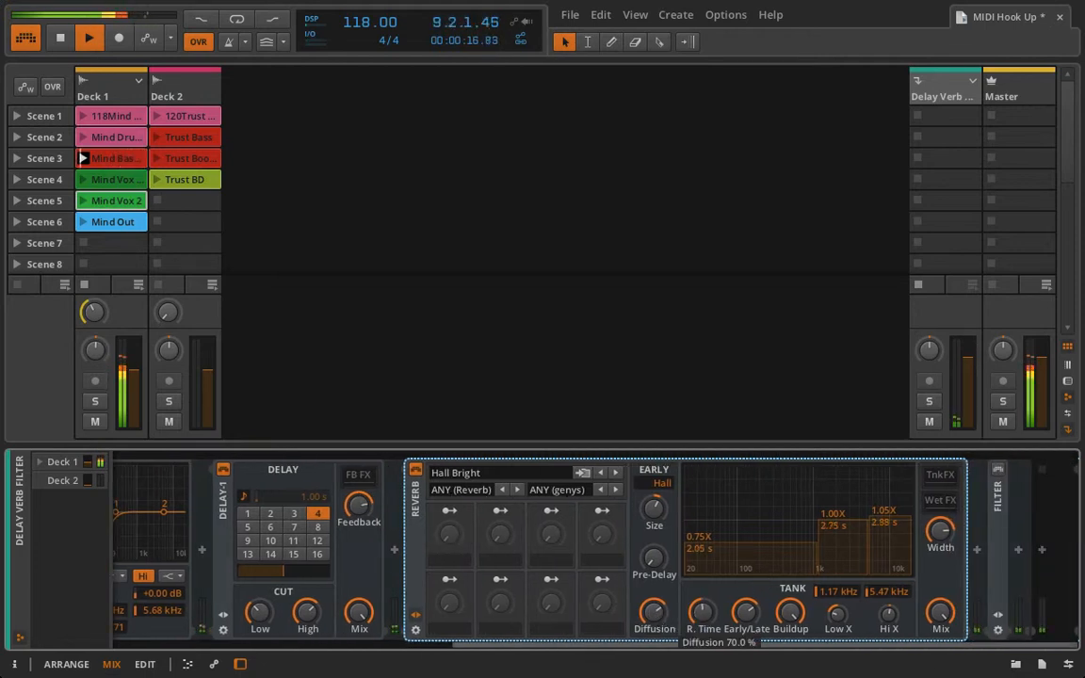
Launch Deck 1's Mind Vox 2 clip and raise Deck 1's send to Delay Verb Filter to a high level.
left_click(102, 207)
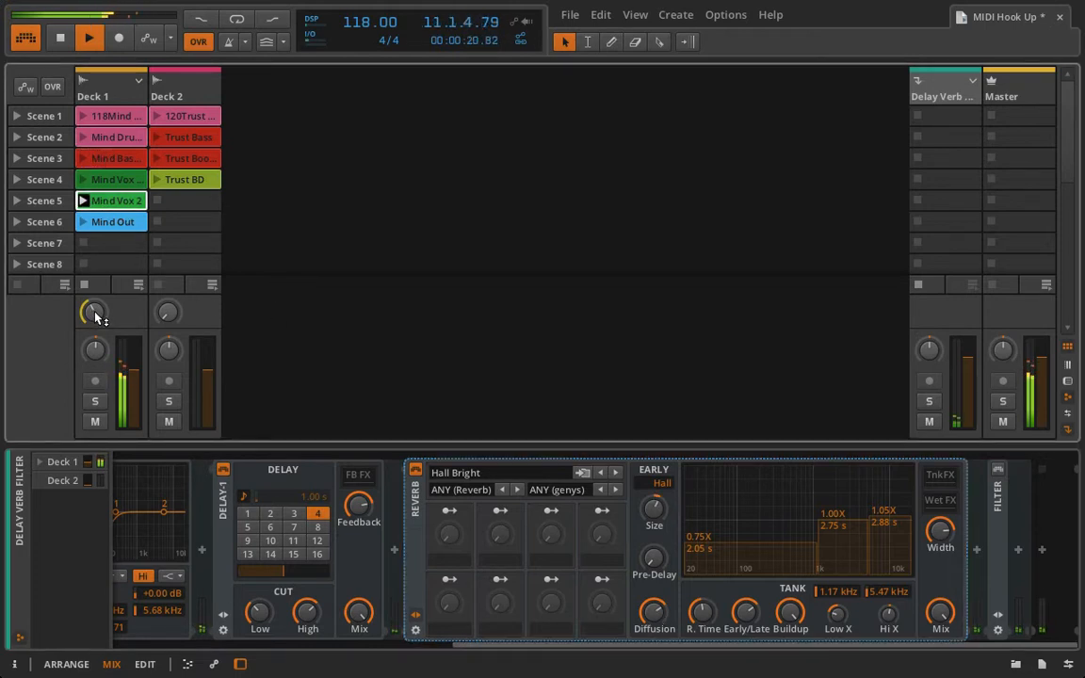
left_click_drag(94, 314, 93, 307)
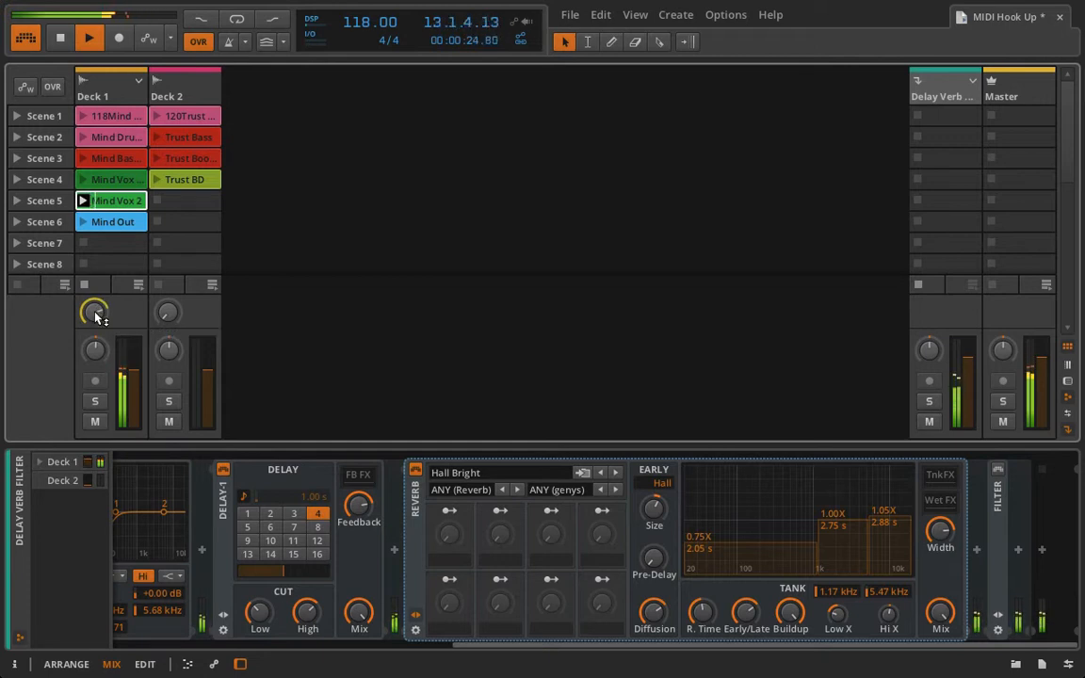
left_click(96, 315)
left_click(95, 315)
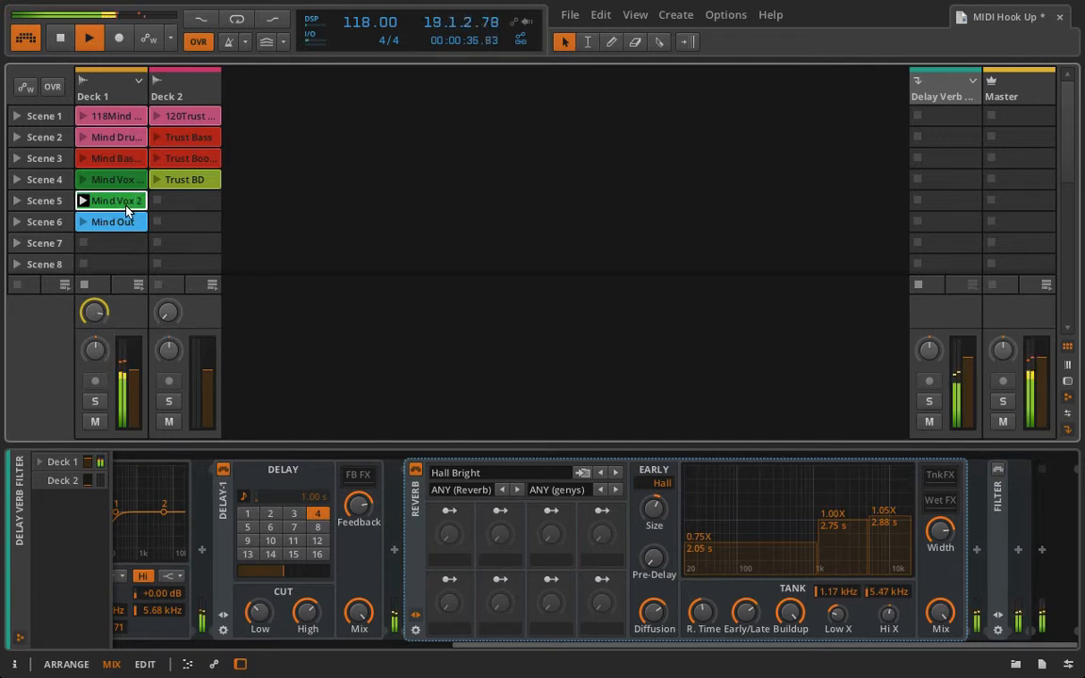
Raise the Reverb's diffusion and set its reverb time to about 2.88 s, try the delay's feedback, and stop playback.
left_click(864, 513)
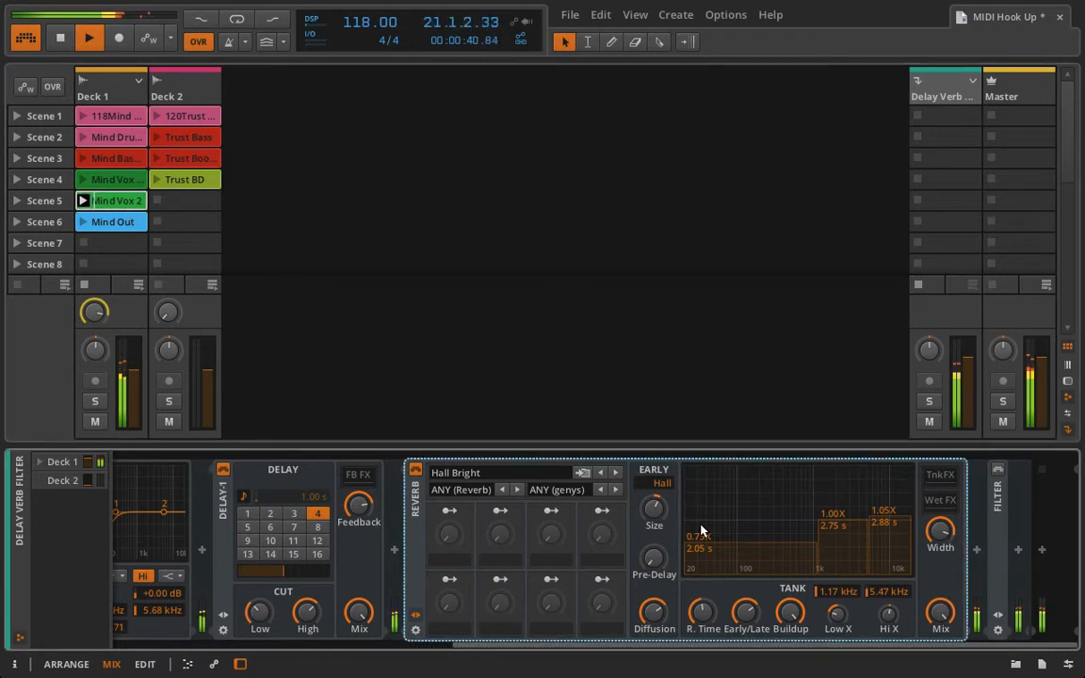
left_click_drag(652, 614, 642, 563)
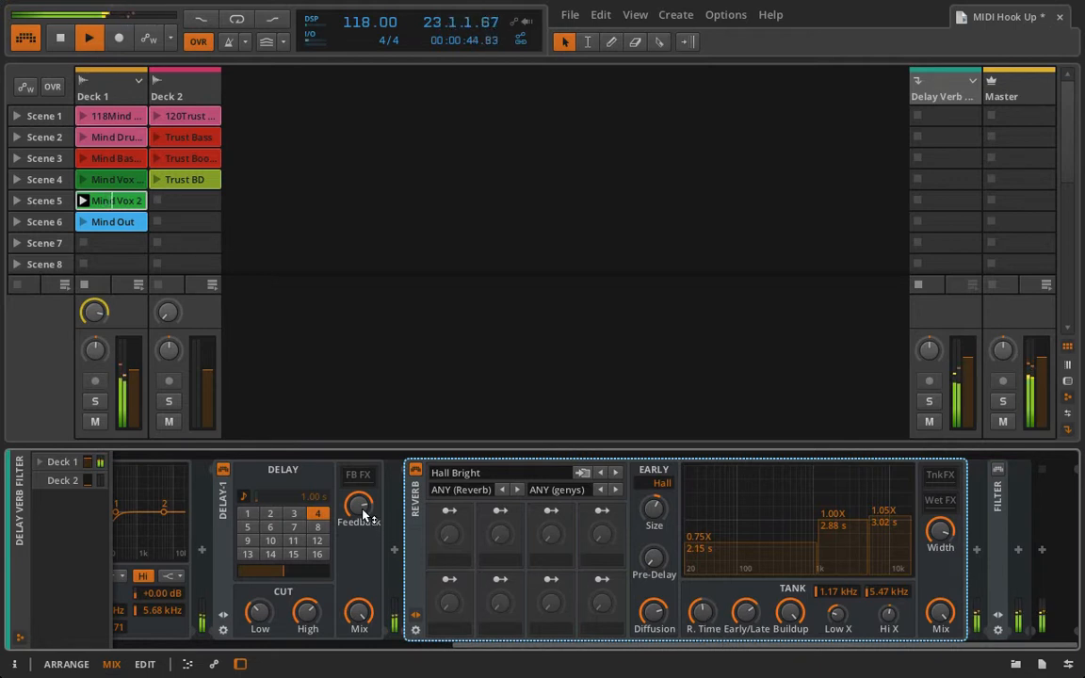
left_click_drag(358, 509, 358, 528)
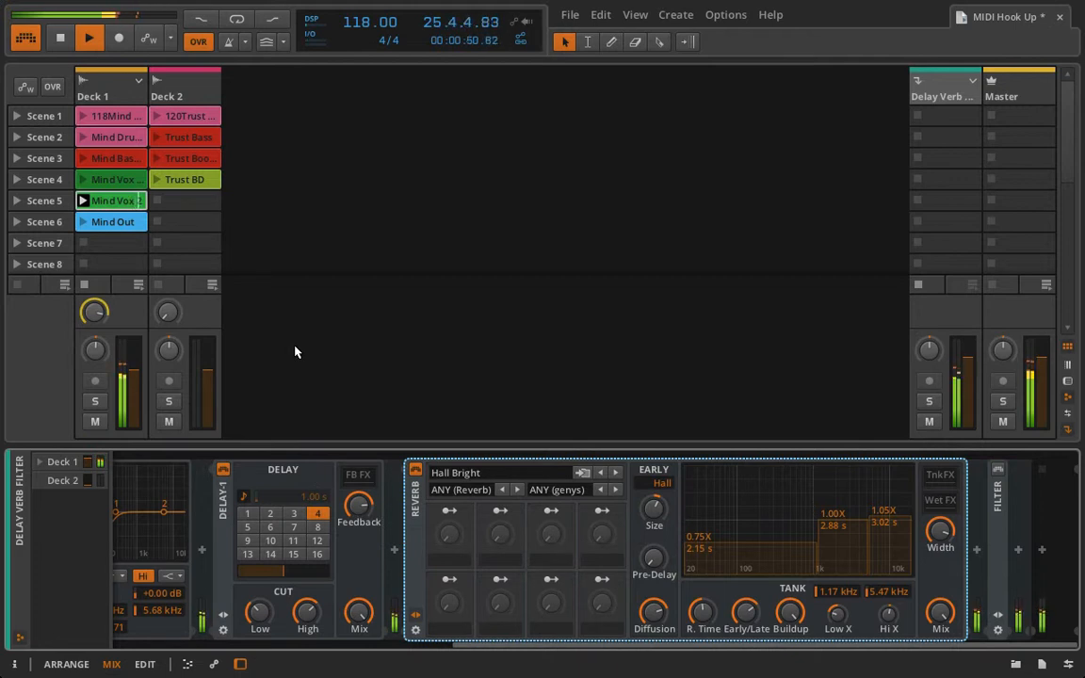
key("space")
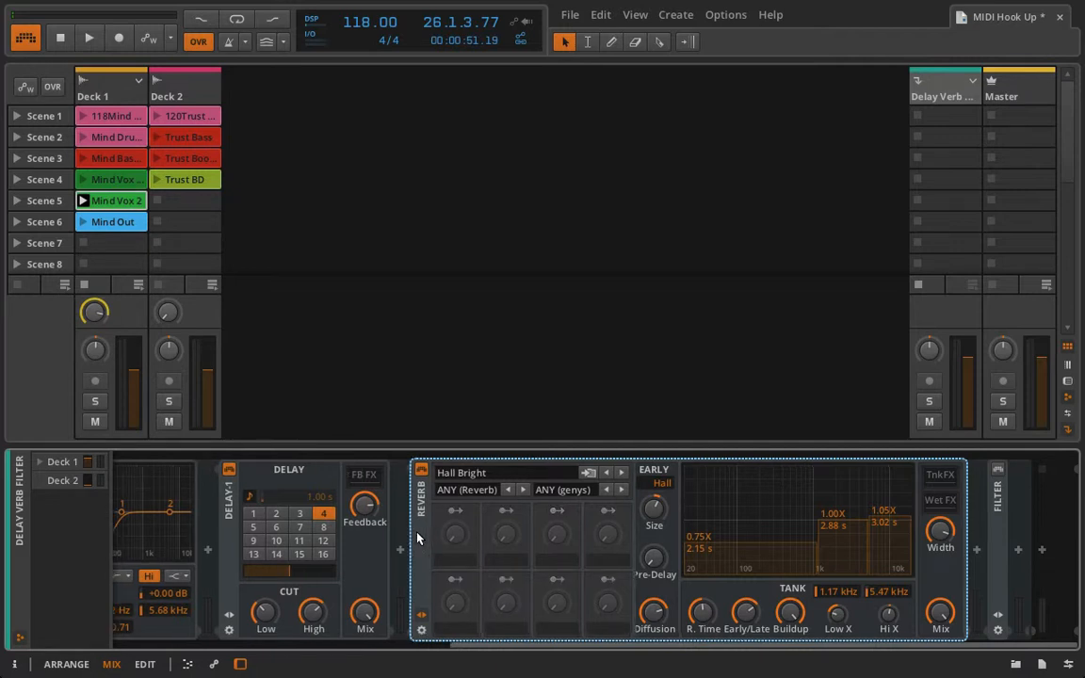
Activate the Filter device after the Reverb and show its parameters.
scroll(417, 537, "up", 5)
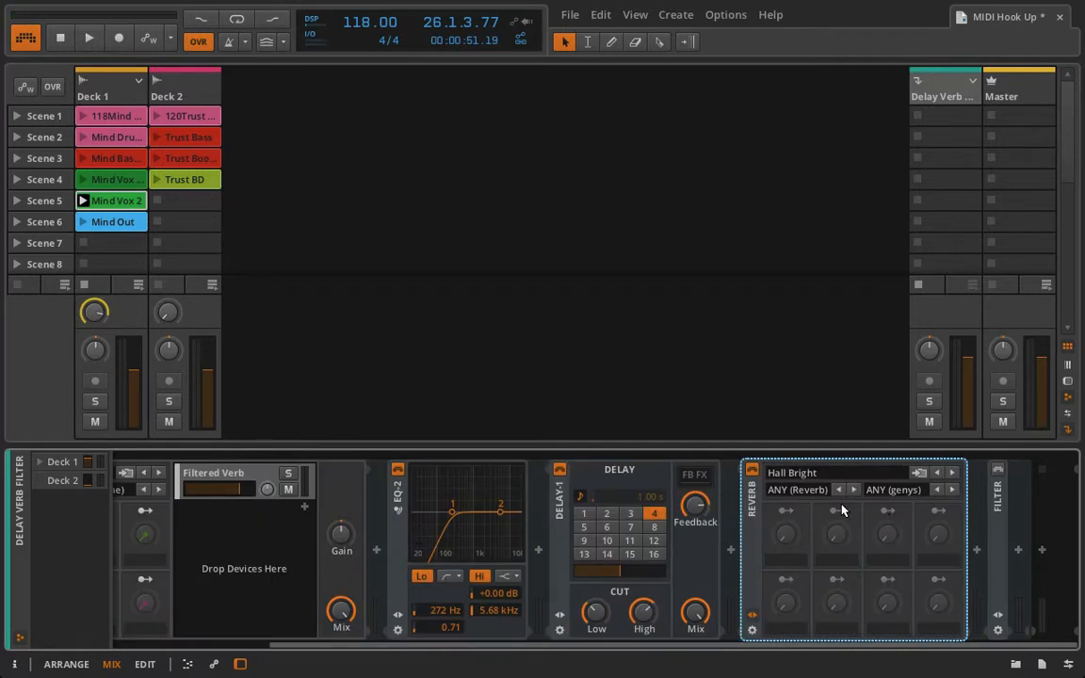
left_click(998, 502)
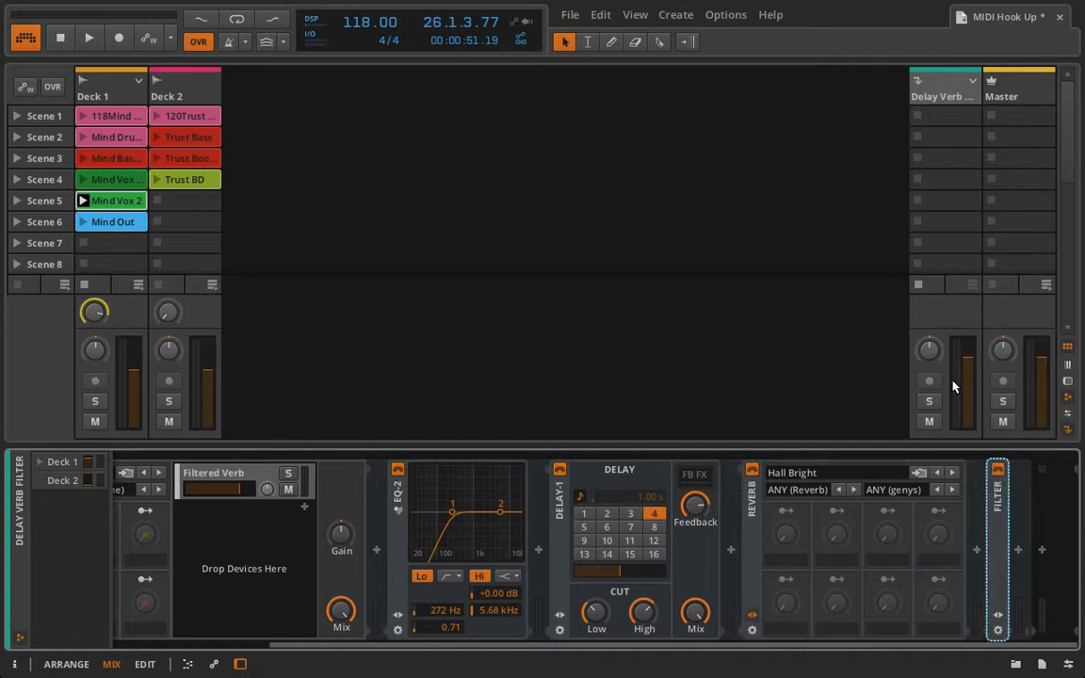
left_click(999, 504)
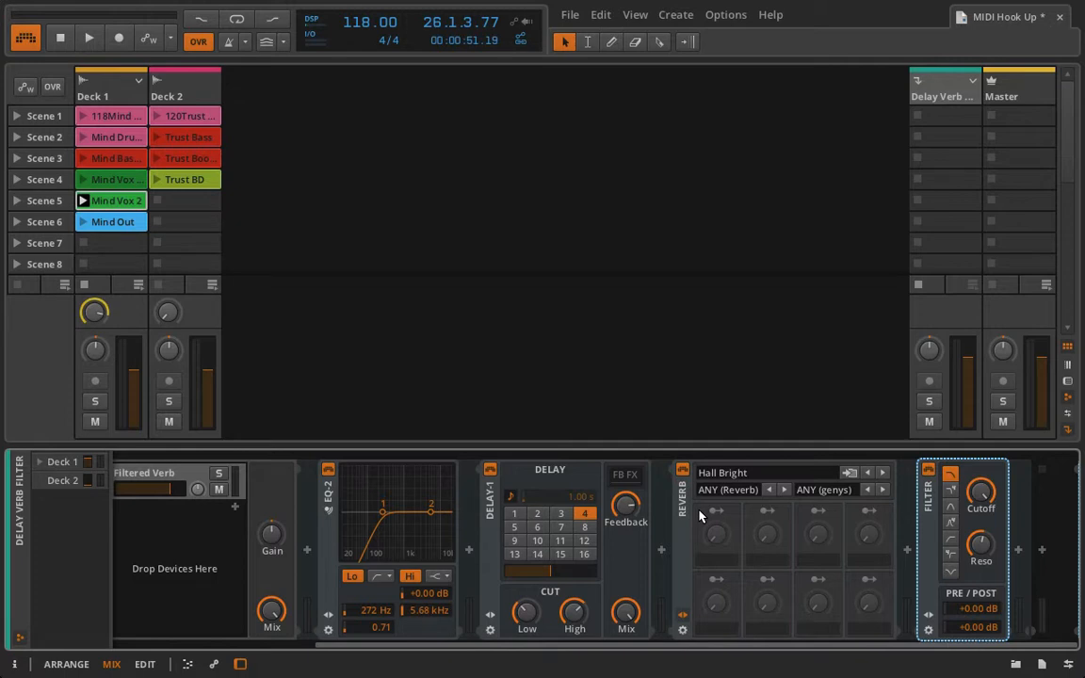
Play Deck 1 with its send to Delay Verb Filter fully open, adjust the Filter's cutoff, and stop playback.
key("space")
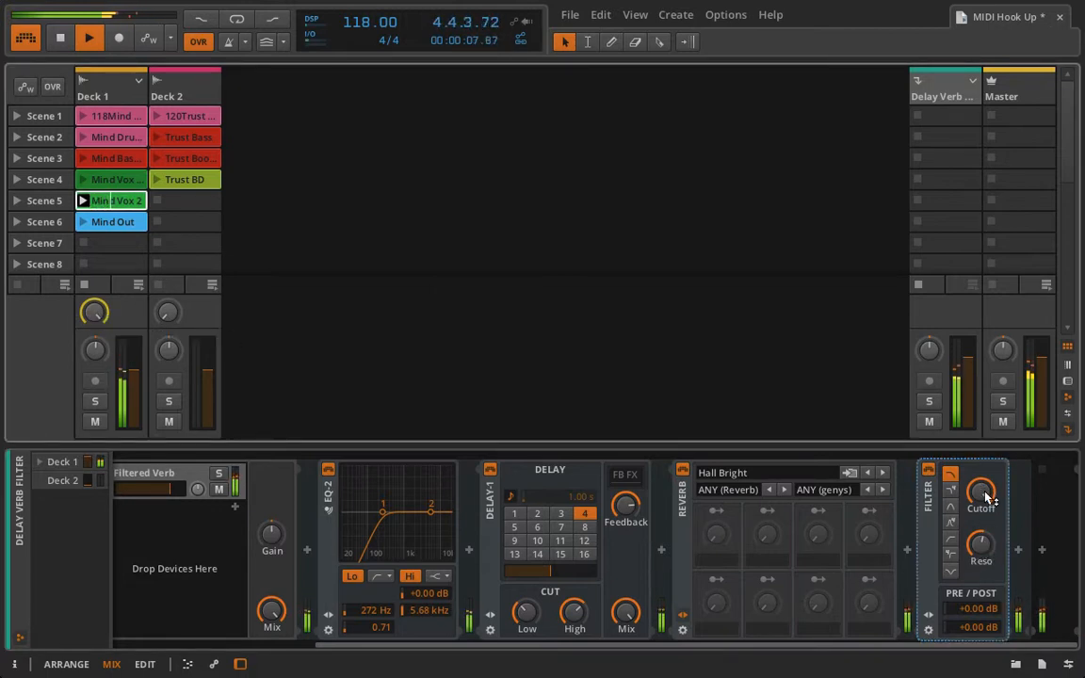
mouse_move(986, 497)
left_mouse_down()
mouse_move(986, 516)
mouse_move(986, 471)
mouse_move(989, 497)
left_mouse_up()
key("space")
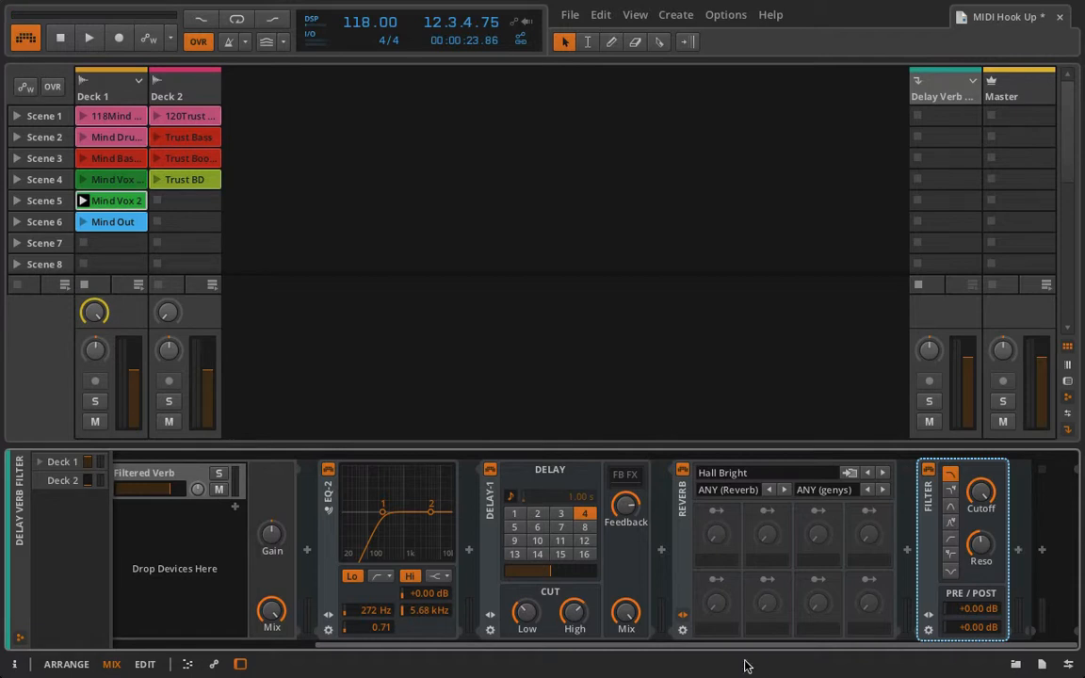
Show the Reverb's main parameters without its remote controls, and collapse the FX Layer's contents on Delay Verb Filter.
scroll(615, 555, "up", 3)
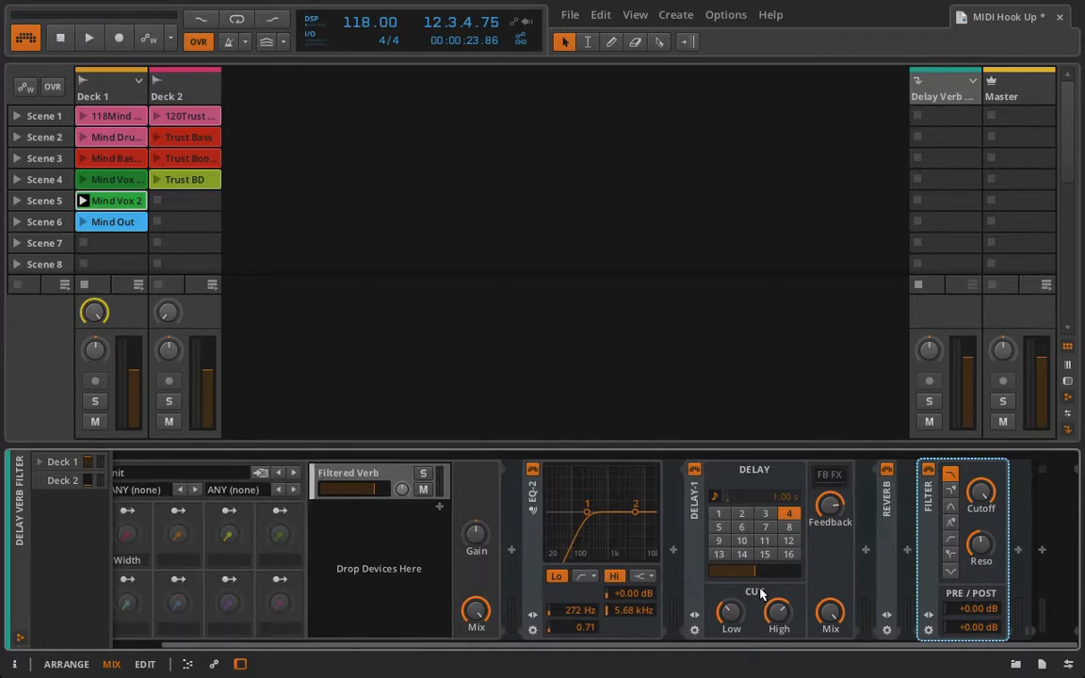
scroll(762, 591, "up", 1)
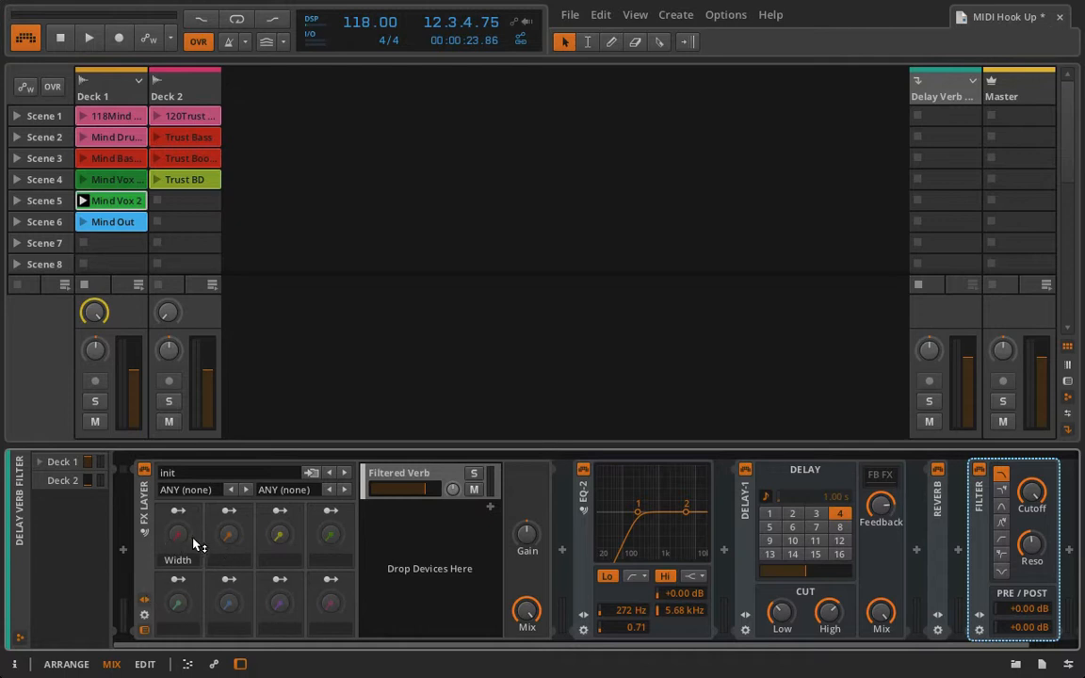
scroll(195, 543, "down", 1)
scroll(195, 544, "down", 2)
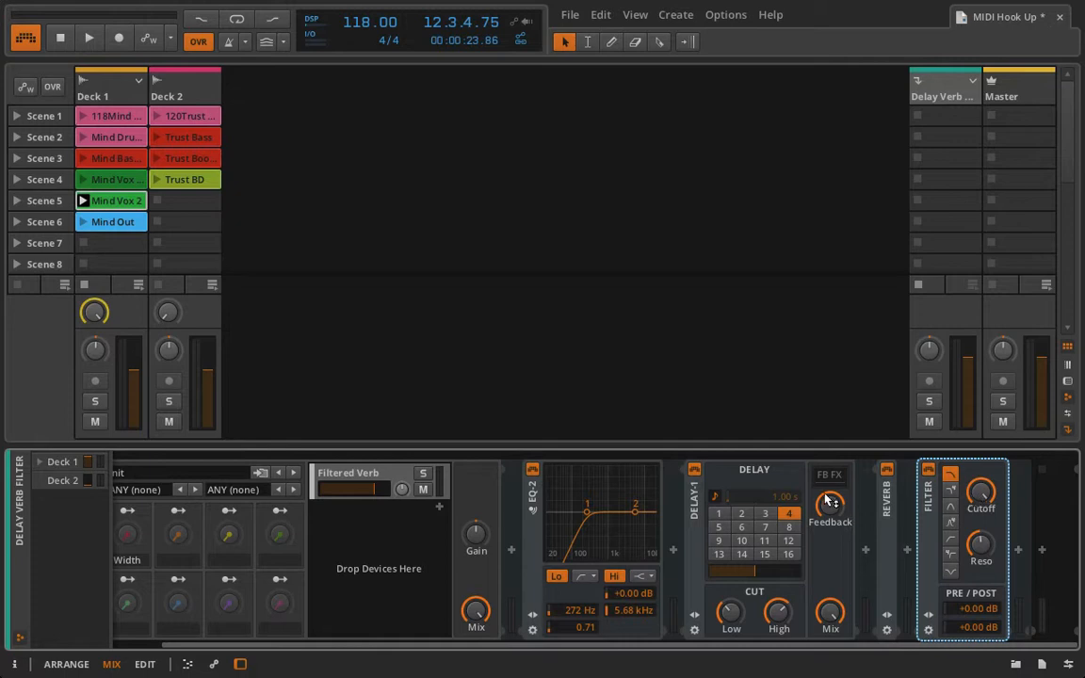
left_click(889, 507)
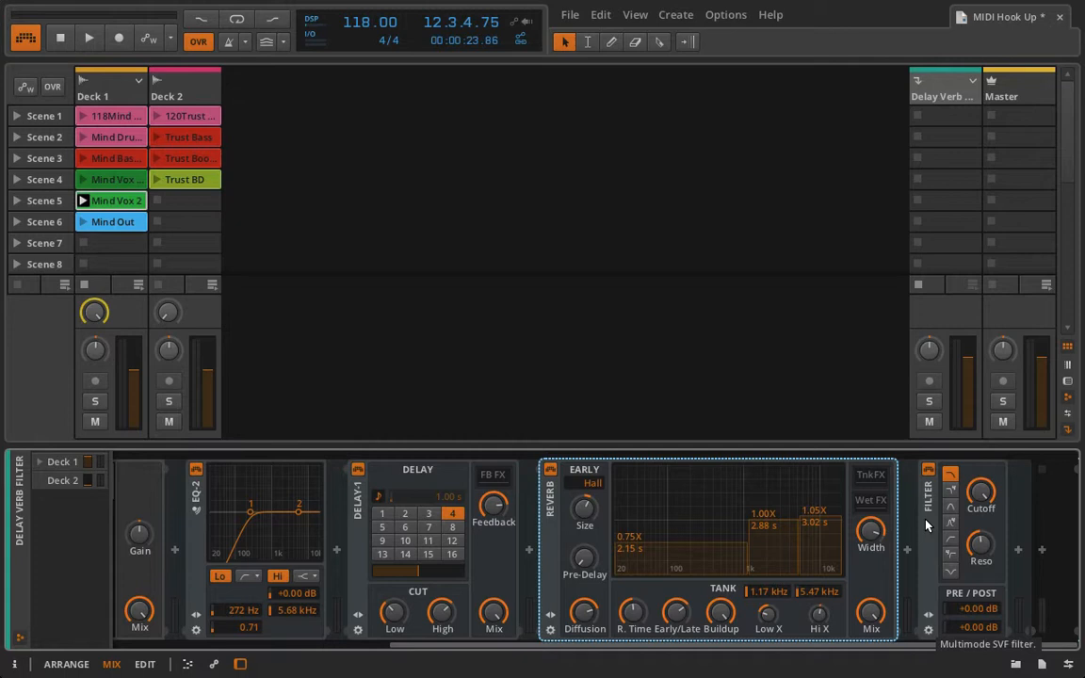
scroll(926, 525, "up", 5)
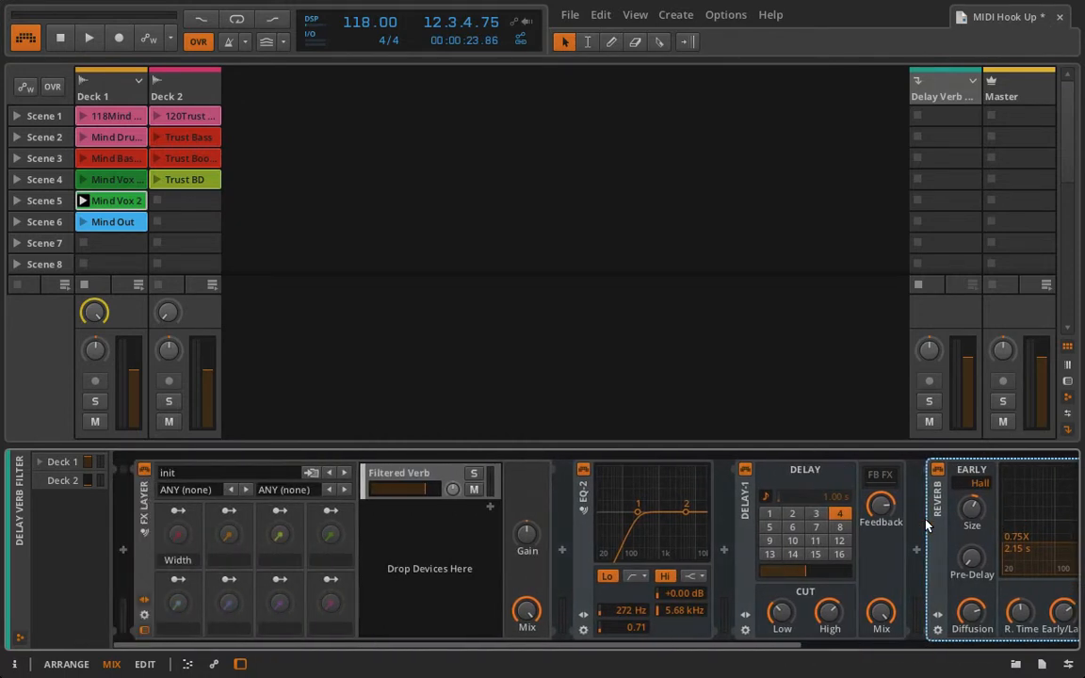
double_click(142, 536)
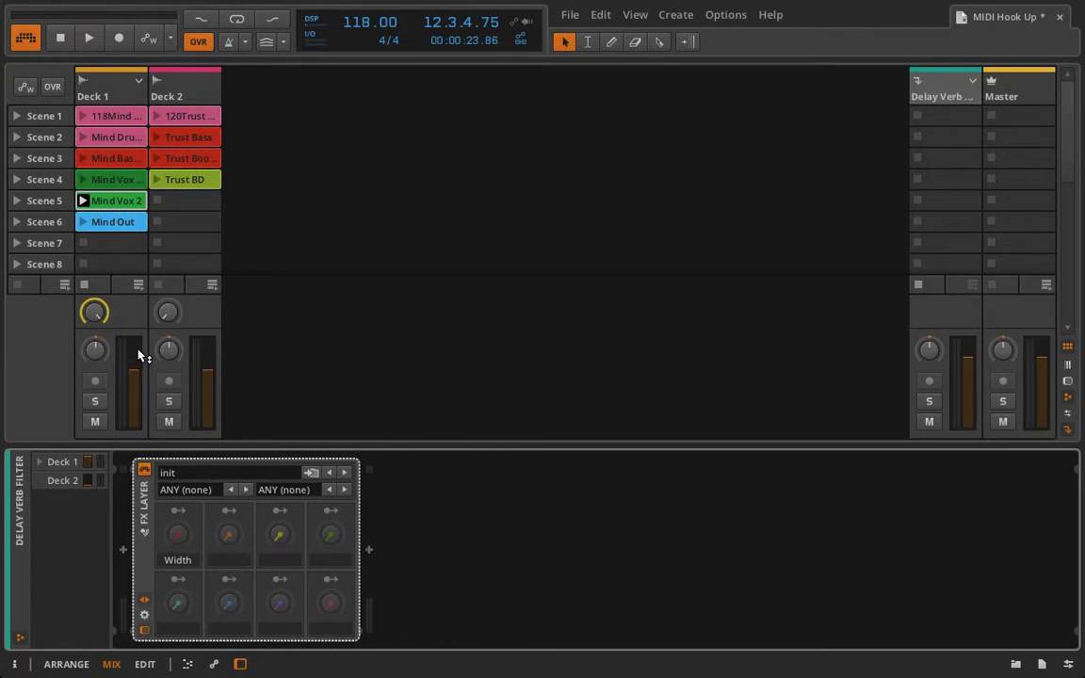
Open Deck 1's inspector and audition its post-fader send by lowering and raising Deck 1's volume during playback.
left_click(105, 95)
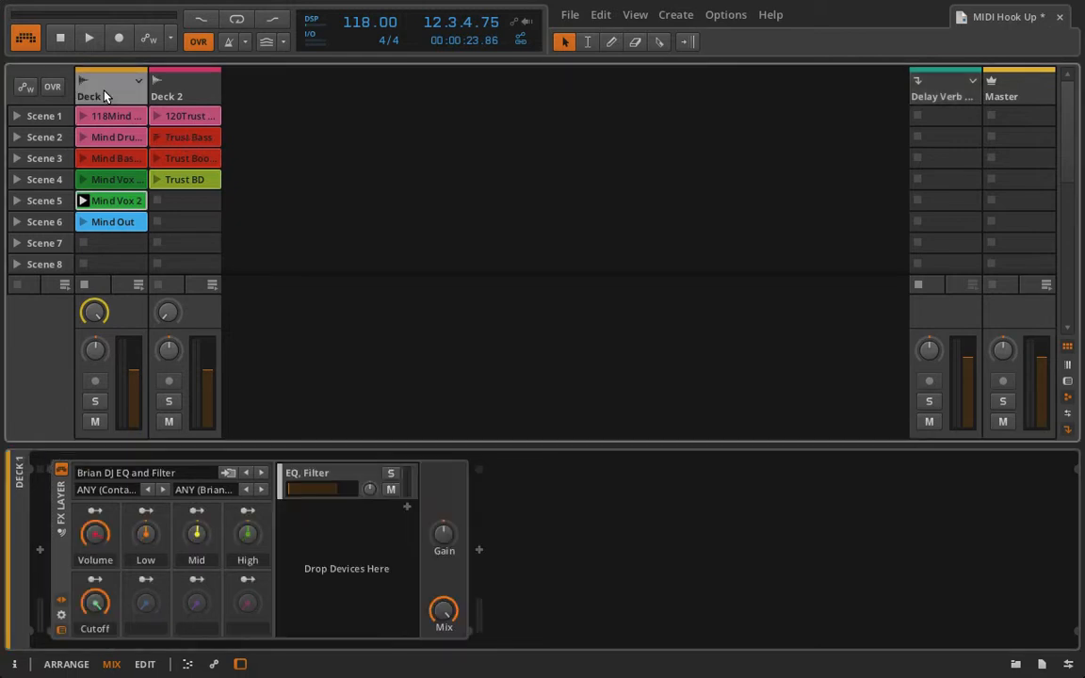
left_click(15, 664)
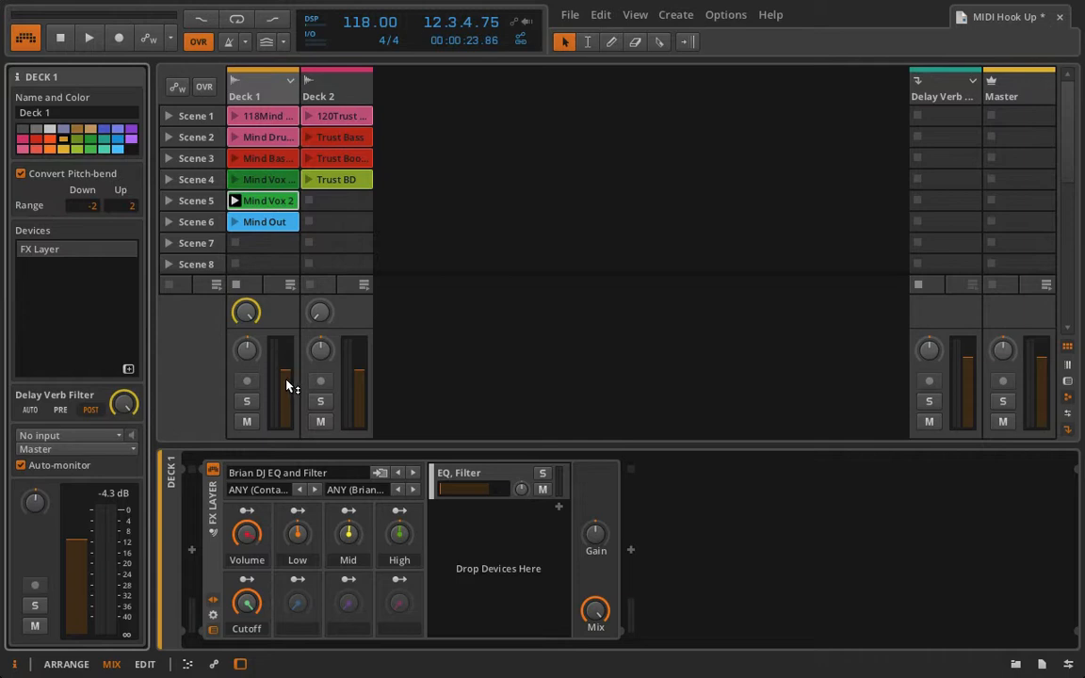
key("space")
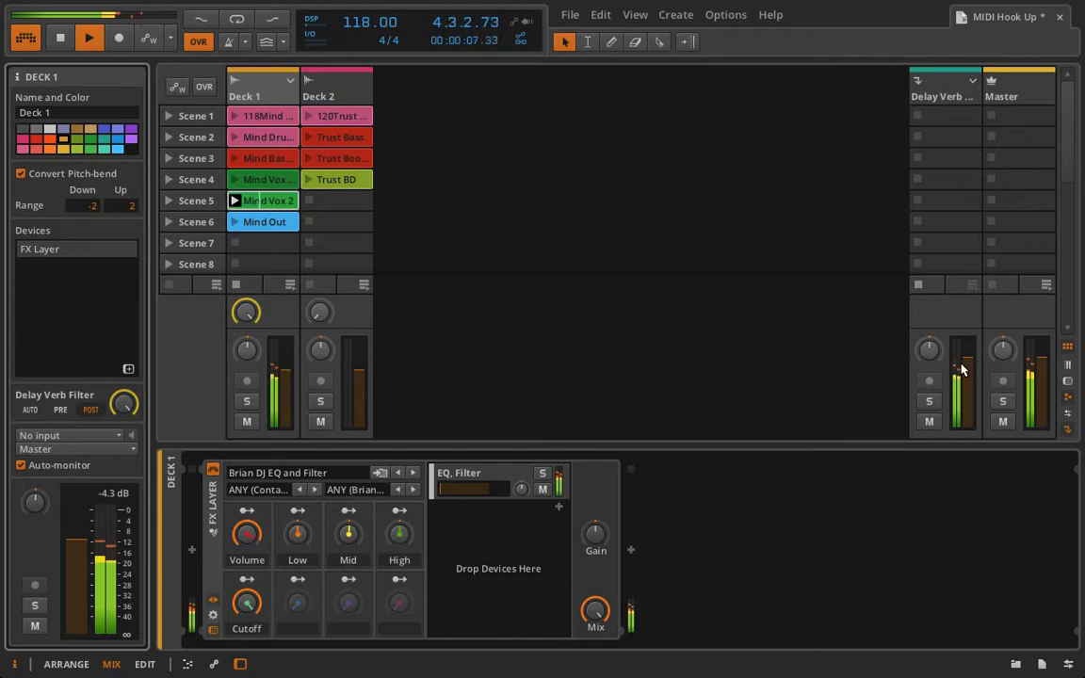
left_click_drag(285, 369, 286, 411)
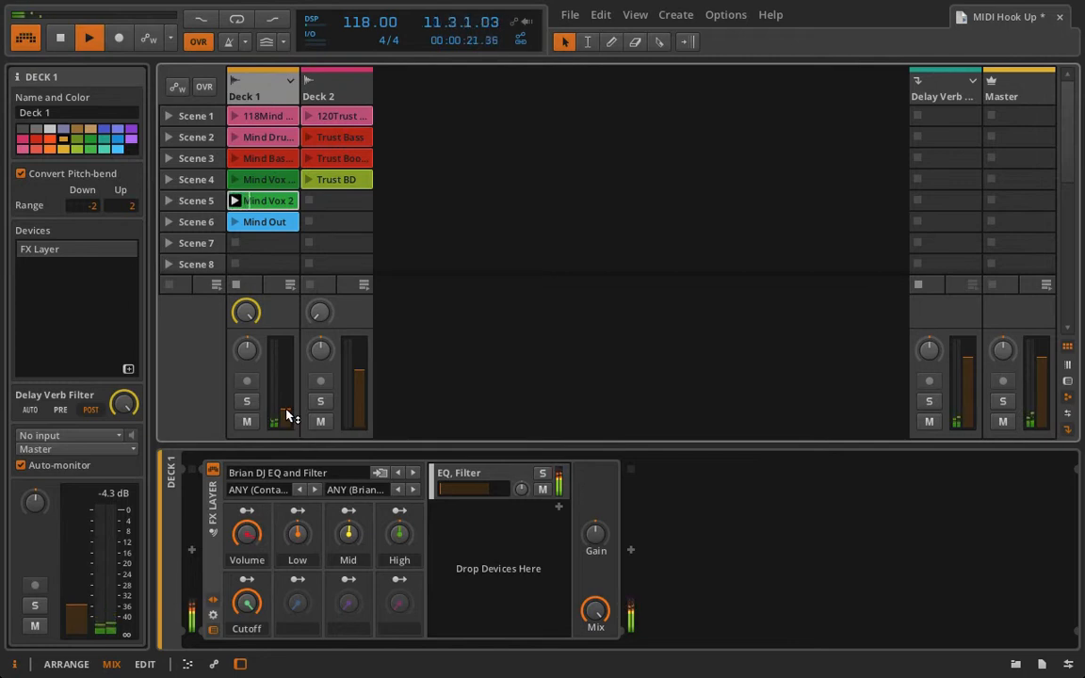
left_click_drag(287, 415, 287, 375)
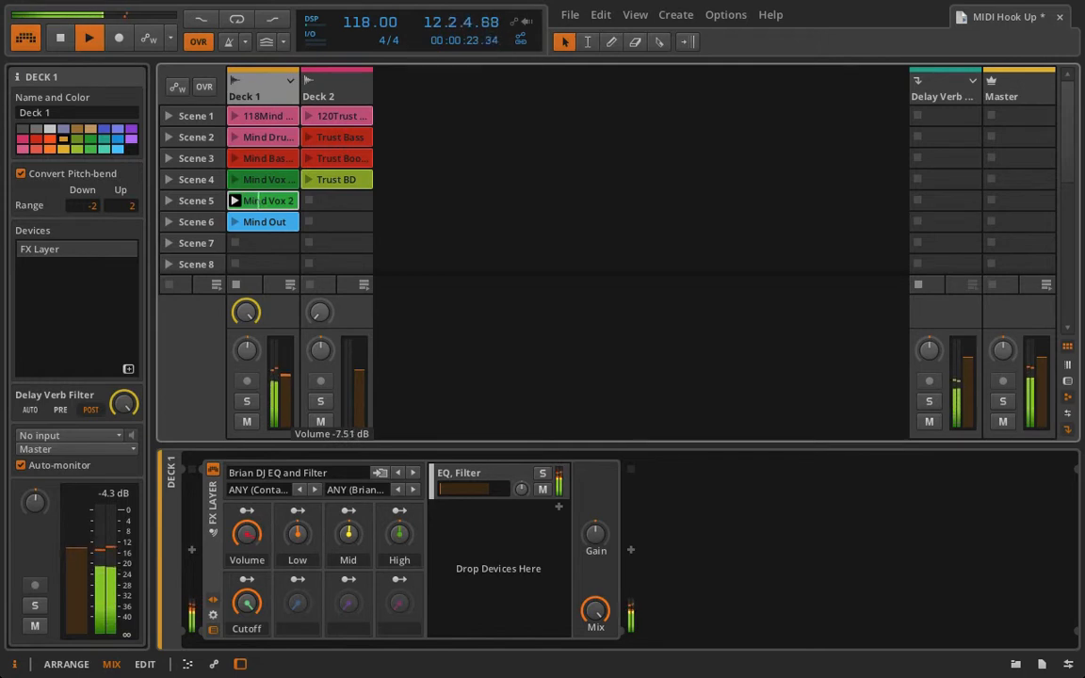
key("space")
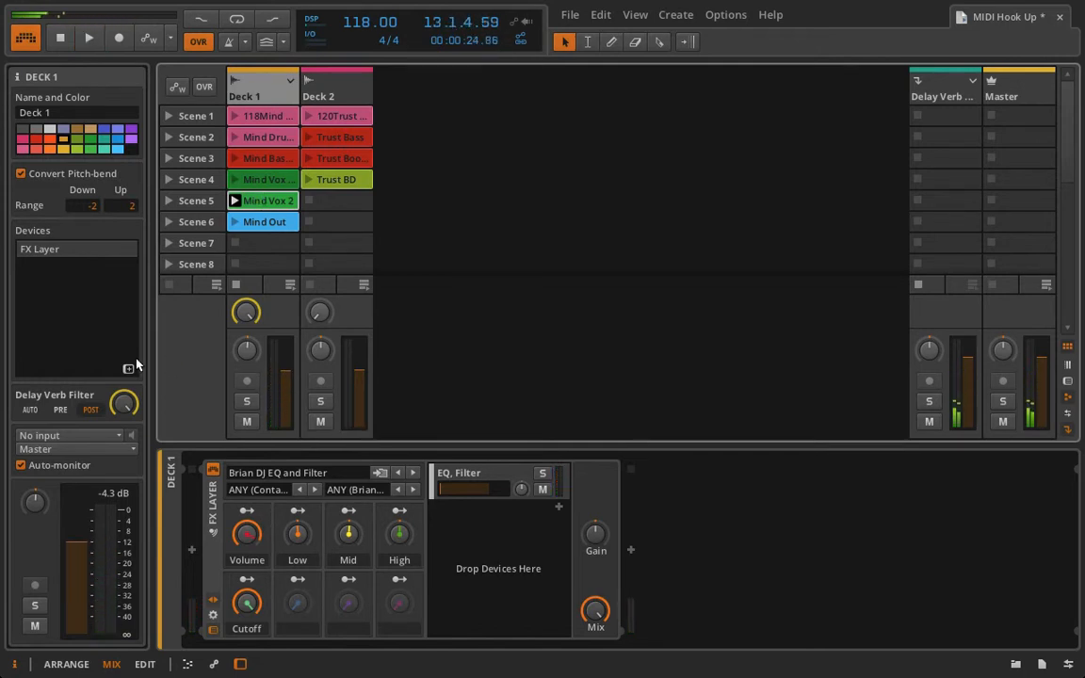
Switch Deck 1's send to Delay Verb Filter to pre-fader and pull Deck 1's volume fully down during playback.
left_click(62, 411)
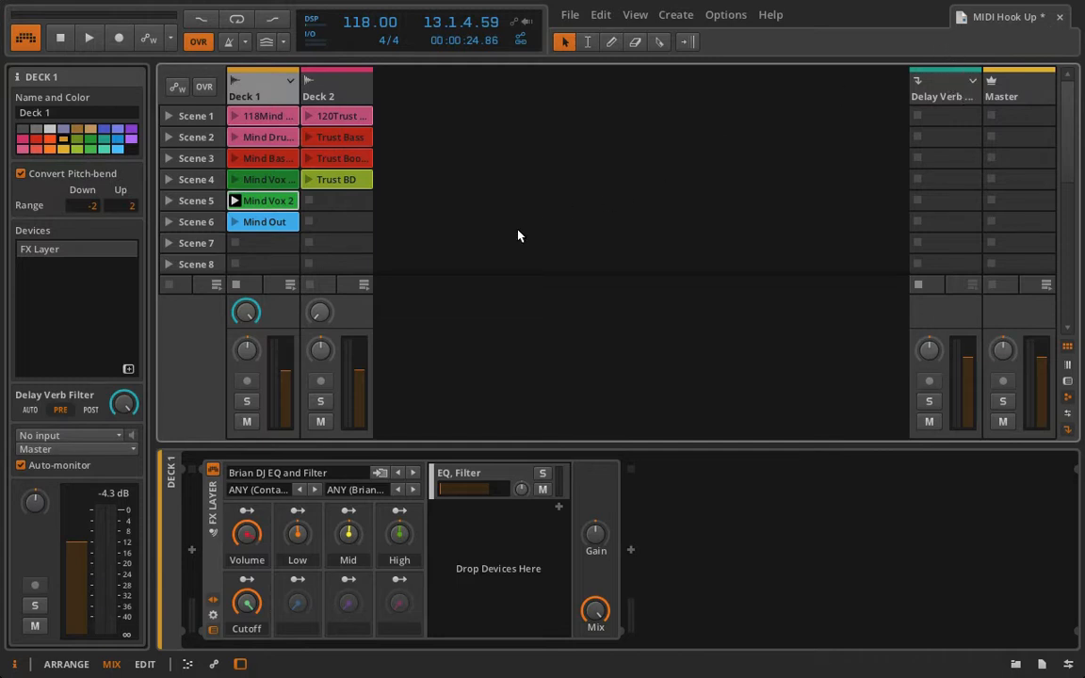
key("space")
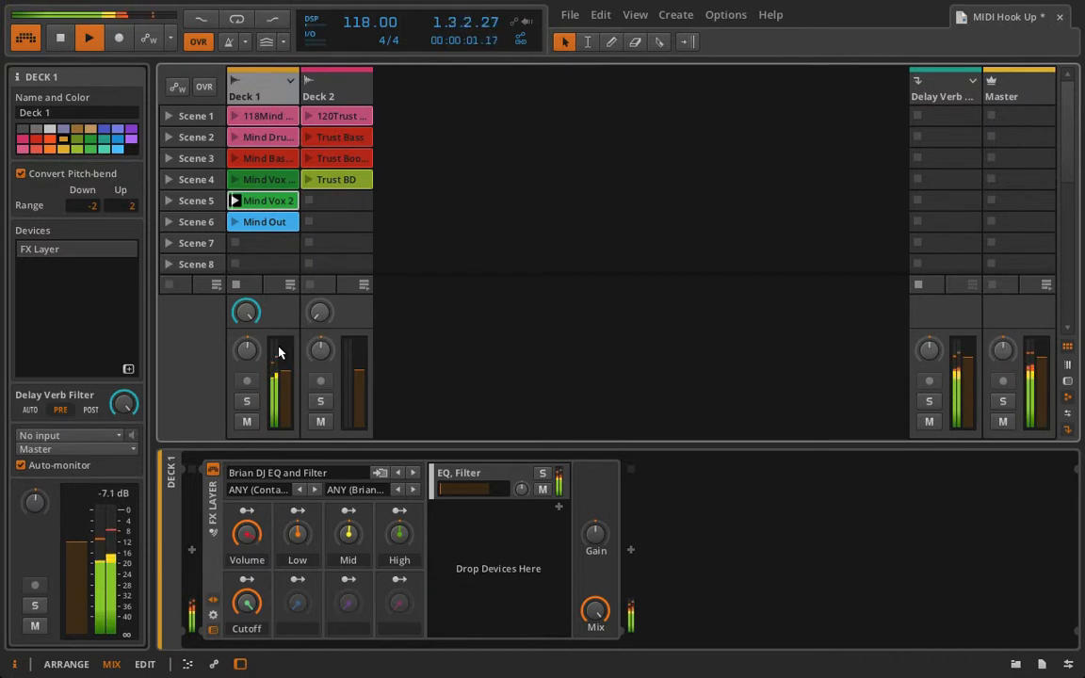
left_click_drag(287, 379, 289, 432)
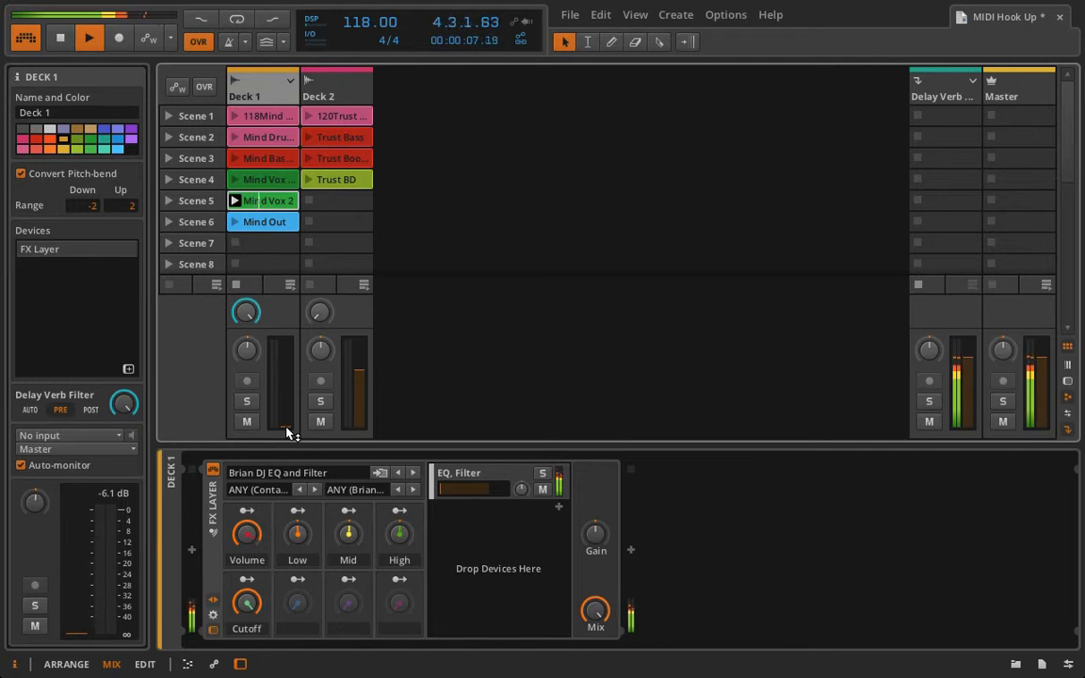
Expand the FX Layer on Delay Verb Filter, centre Delay-1's time offset, lower its High cut, and stop playback.
left_click(939, 89)
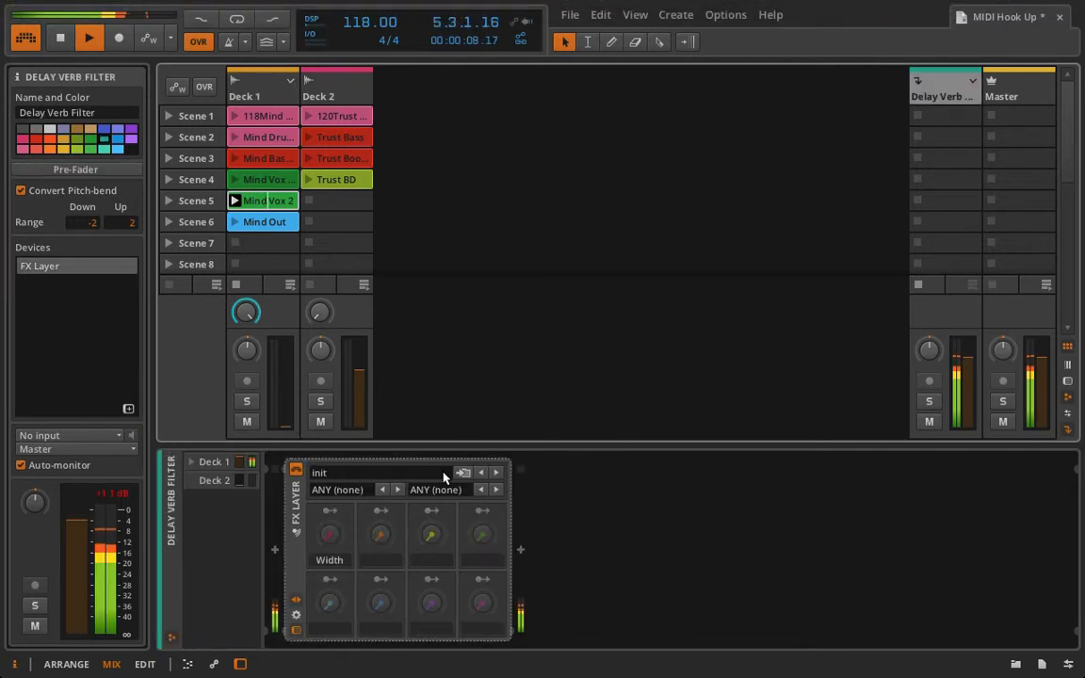
left_click(296, 599)
scroll(600, 569, "right", 5)
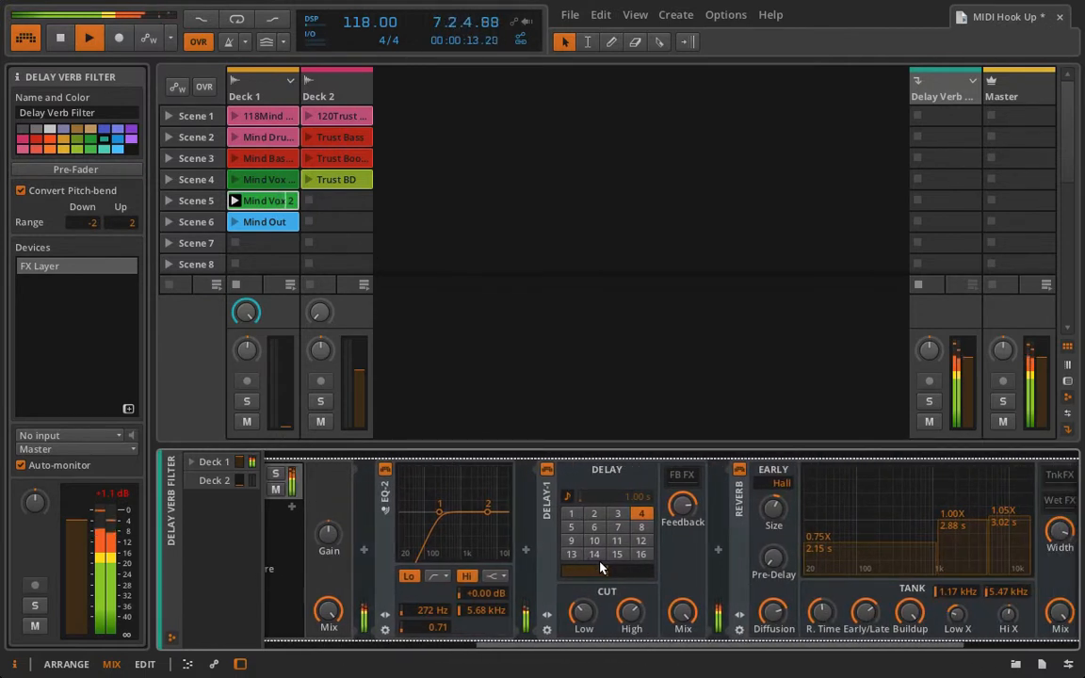
mouse_move(596, 584)
left_mouse_down()
mouse_move(566, 570)
mouse_move(608, 570)
left_mouse_up()
mouse_move(629, 618)
left_mouse_down()
mouse_move(629, 607)
mouse_move(628, 618)
left_mouse_up()
key("space")
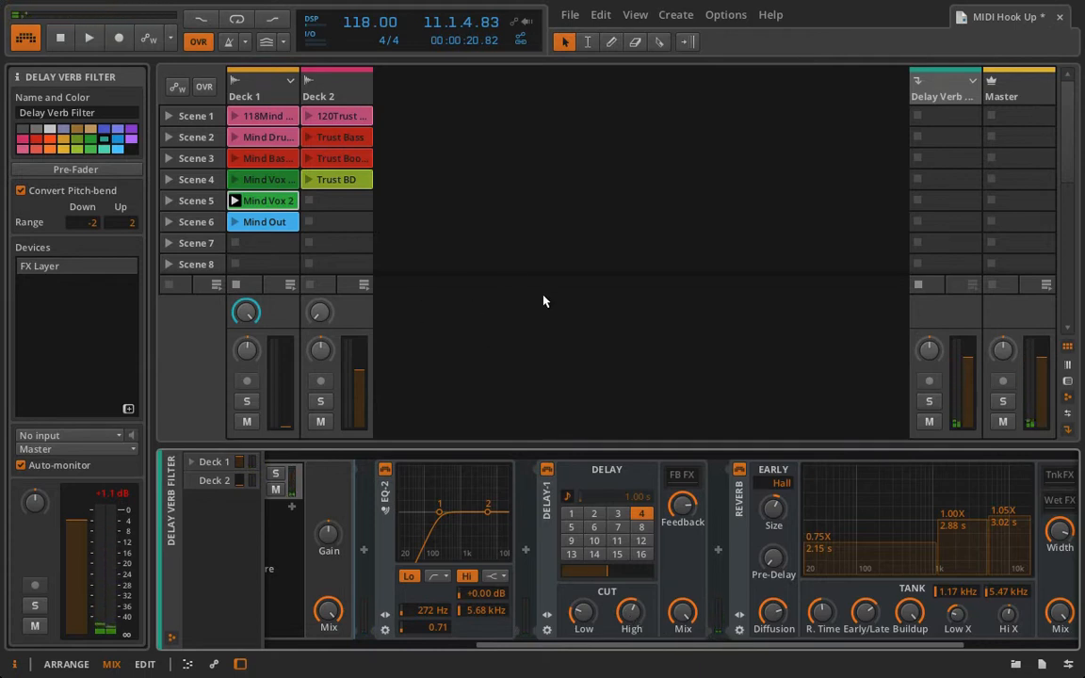
Raise Deck 1's volume fader back to the same level as Deck 2's.
mouse_move(482, 675)
left_click(255, 94)
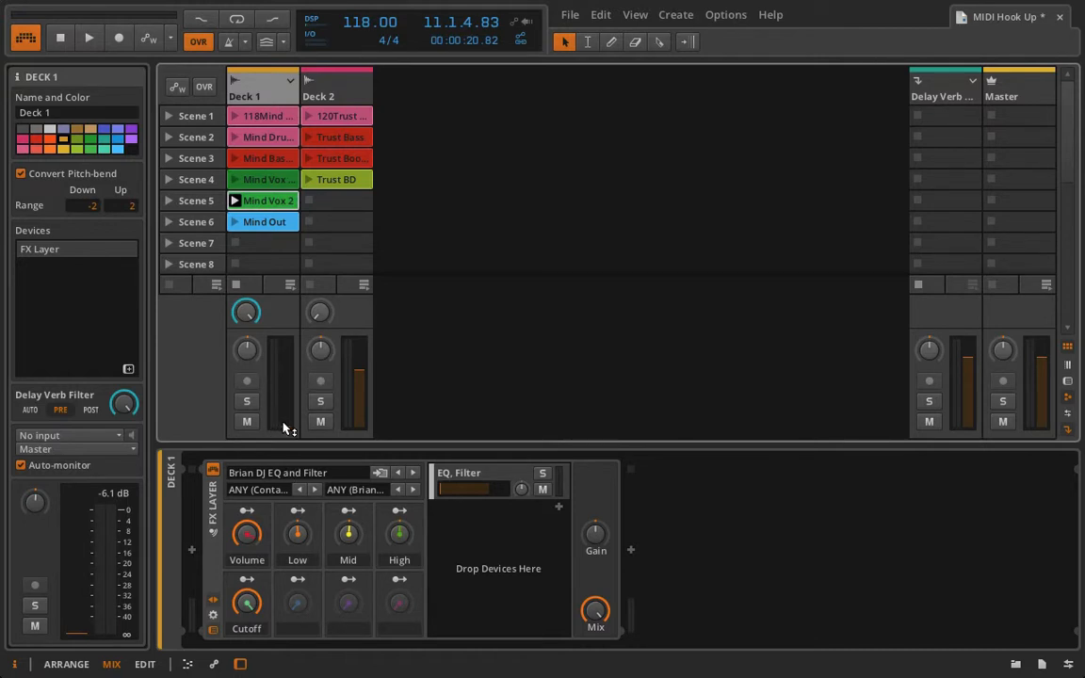
left_click_drag(287, 428, 287, 419)
left_click_drag(361, 376, 361, 376)
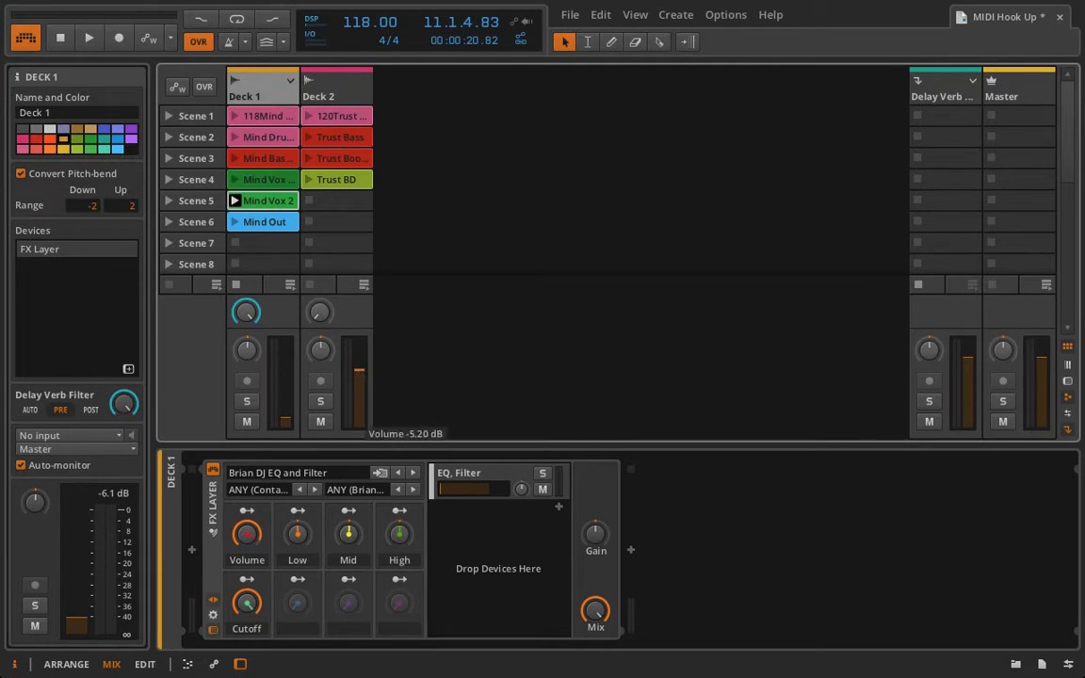
left_click_drag(253, 373, 257, 333)
Examine the device chain on the Delay Verb Filter track from the FX Layer through the delay and reverb.
left_click(947, 84)
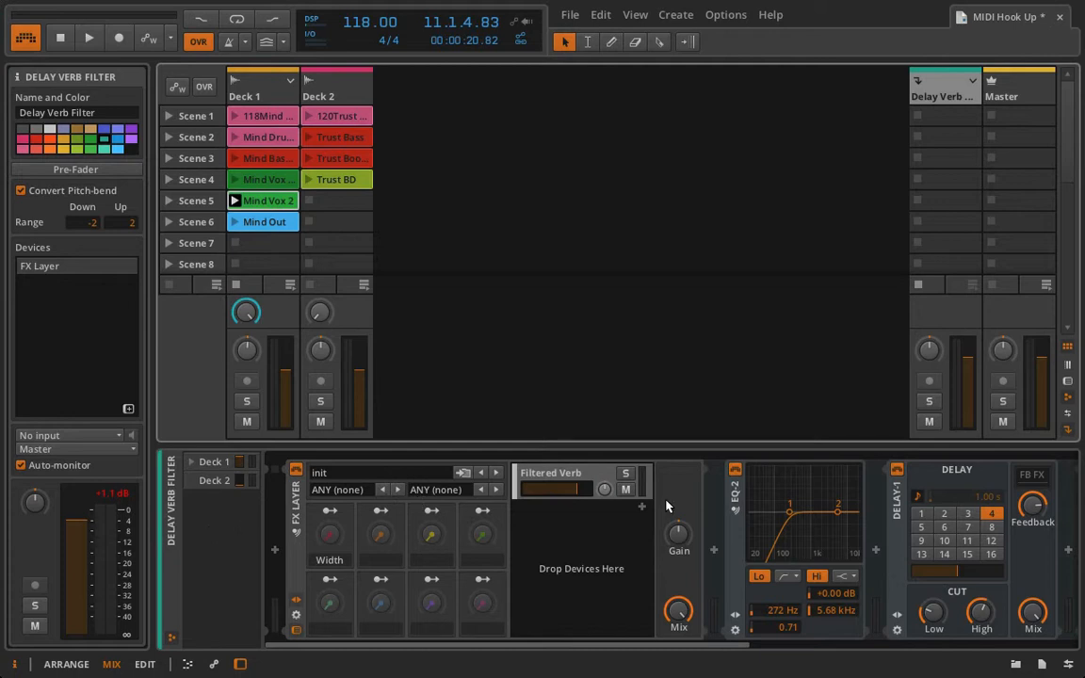
scroll(835, 589, "right", 5)
scroll(293, 616, "left", 4)
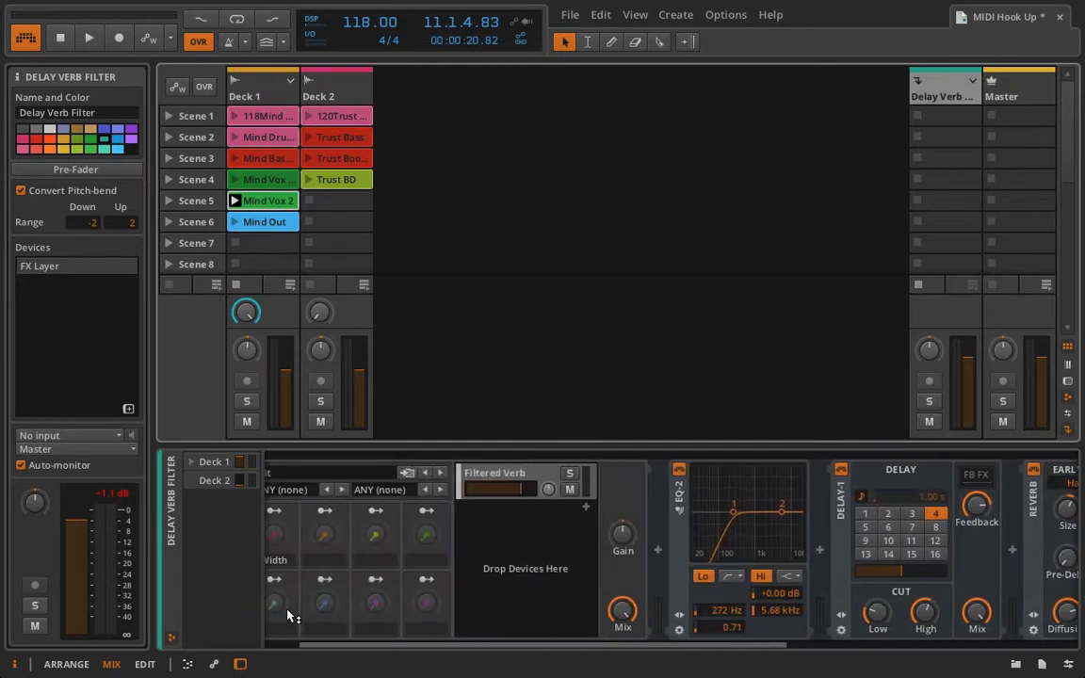
Switch Deck 1's send to Delay Verb Filter to post-fader.
scroll(348, 547, "right", 5)
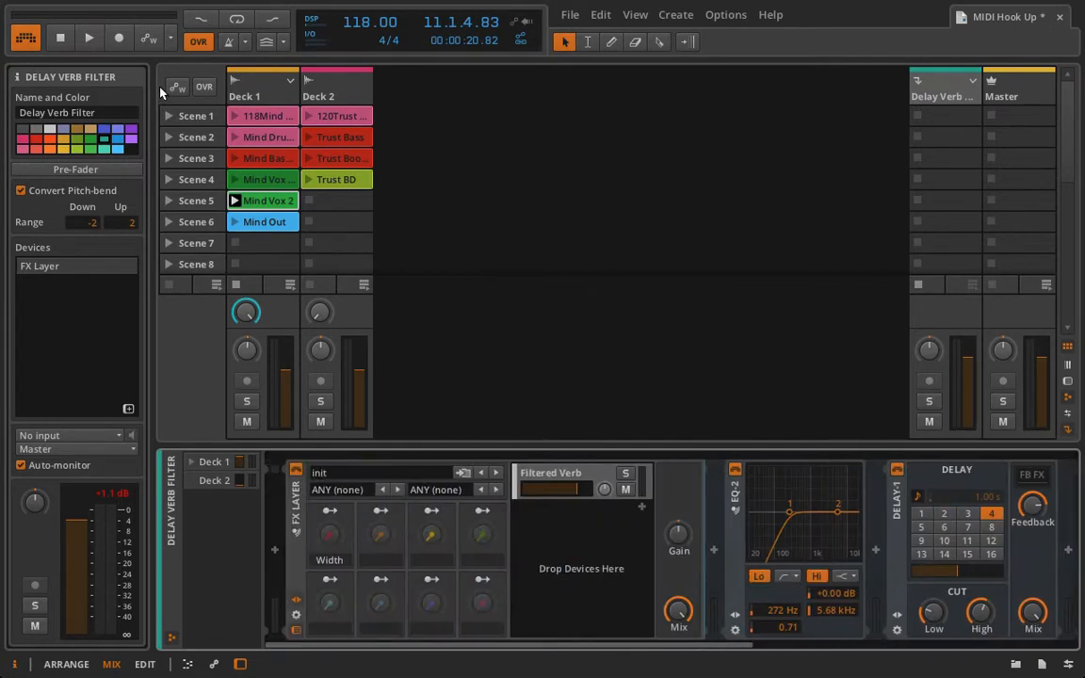
left_click(289, 81)
left_click(261, 74)
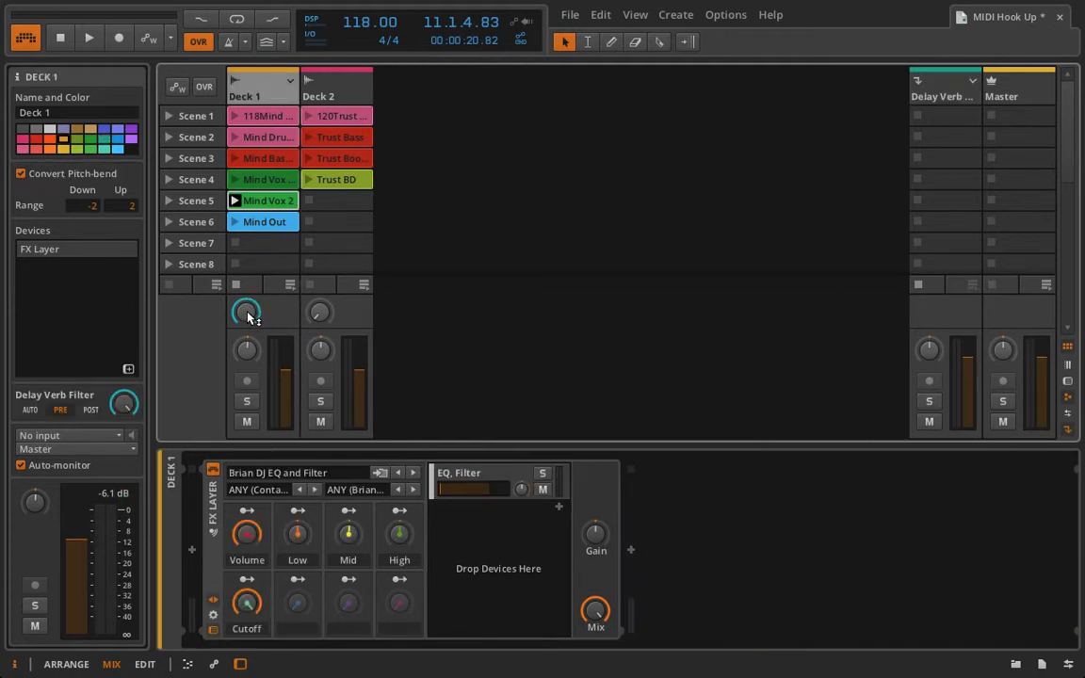
left_click(90, 411)
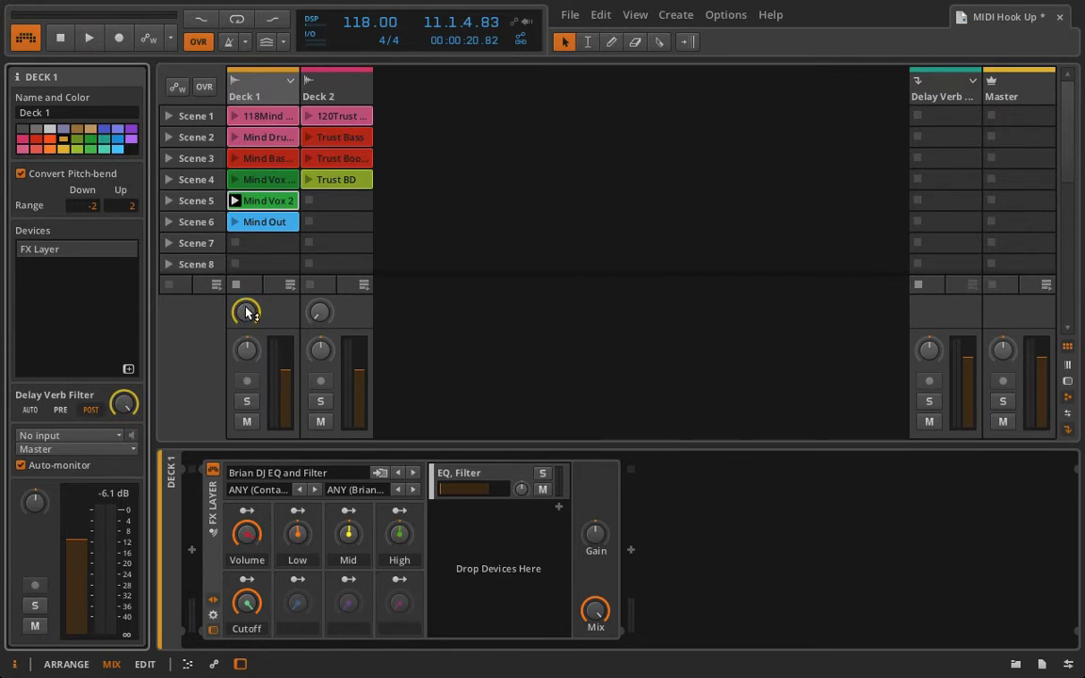
Turn Deck 1's Delay Verb Filter send down to -Inf dB and assign it to a hardware control with Learn Controller Assignment.
left_click_drag(247, 313, 247, 325)
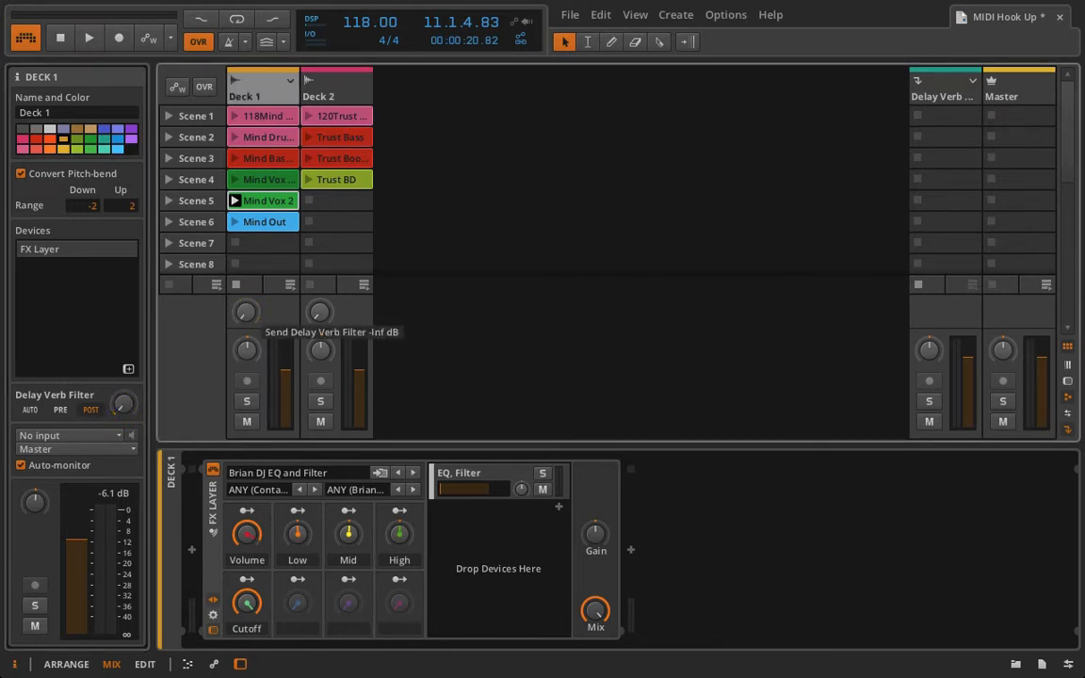
right_click(245, 311)
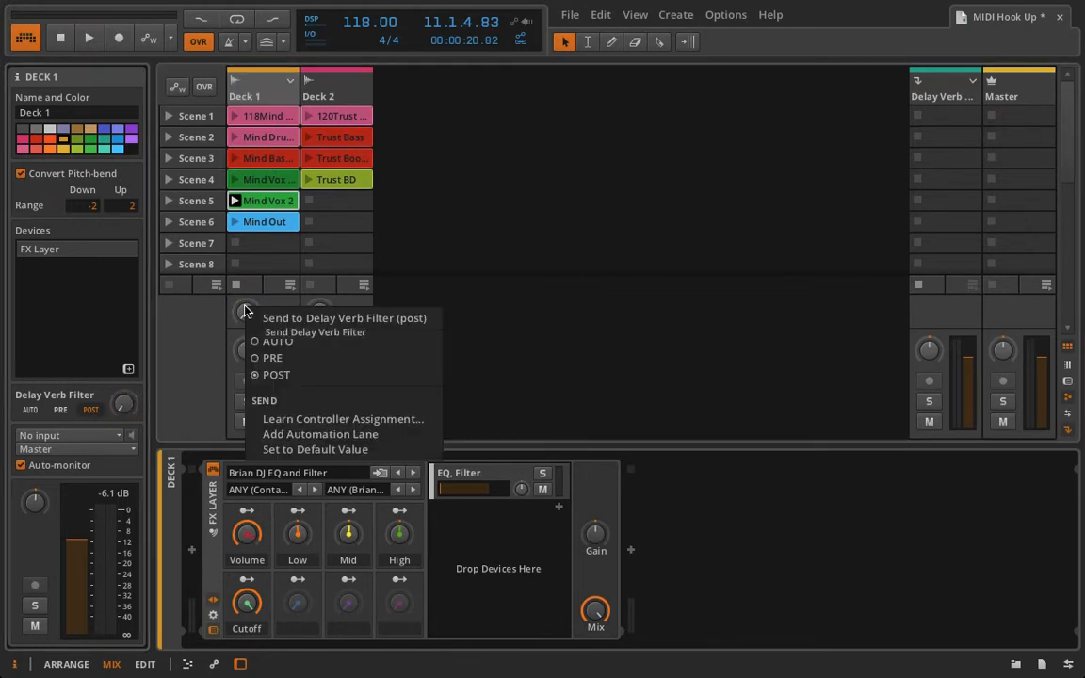
left_click(344, 420)
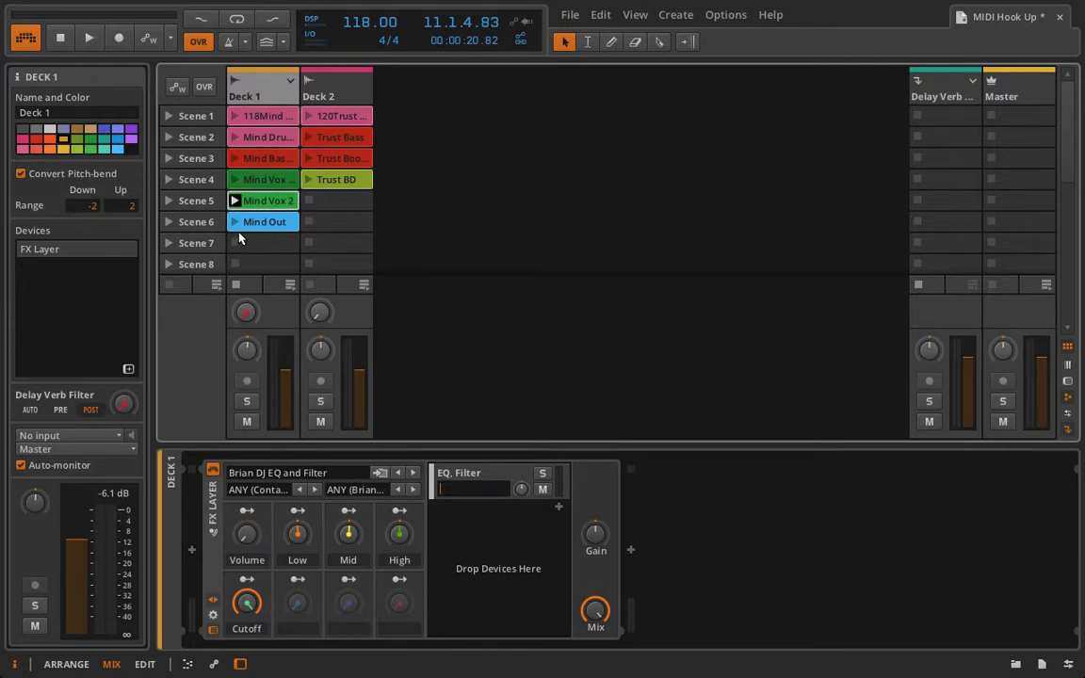
Play Deck 1's Mind Vox 2 clip to test the mapped send, hide the Inspector Panel, and stop playback.
left_click(234, 202)
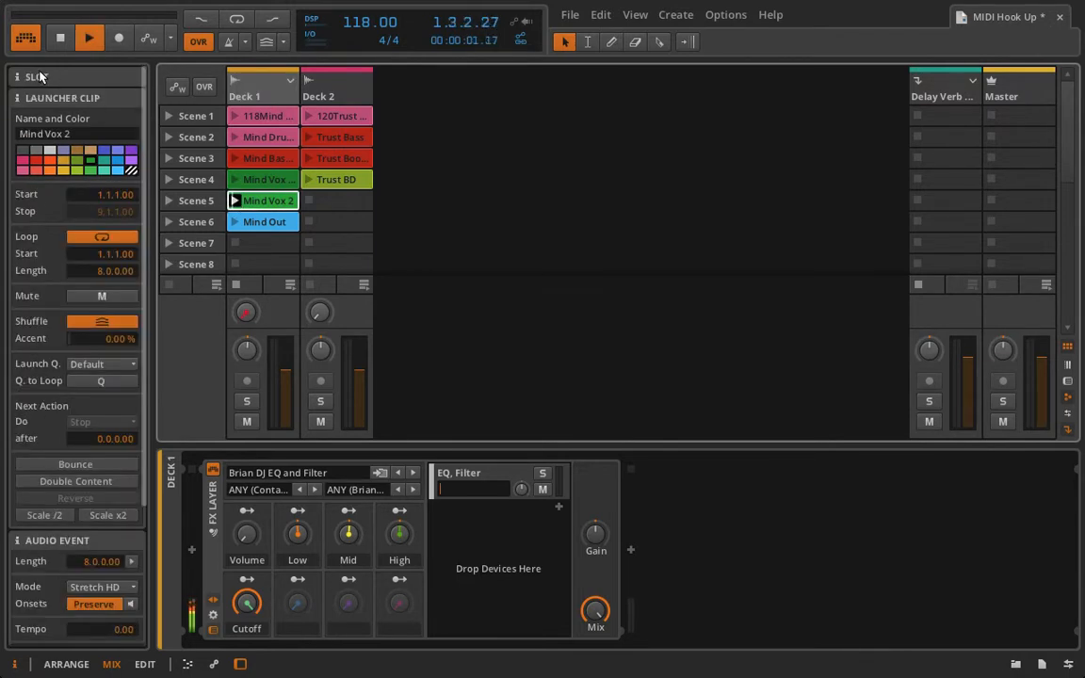
left_click(15, 665)
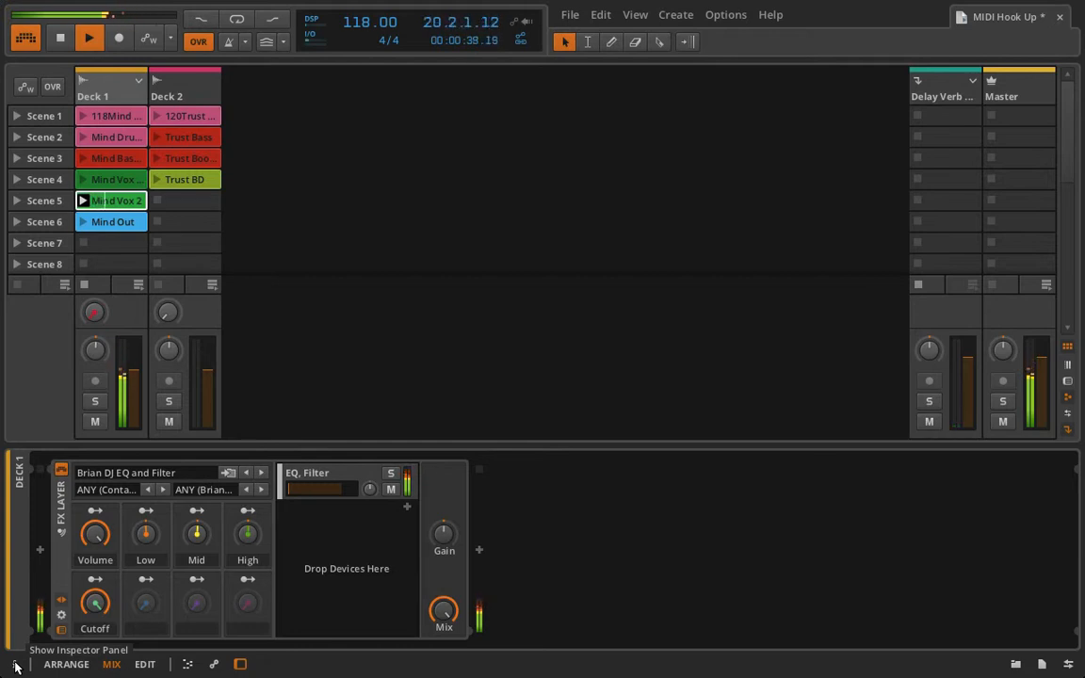
key("space")
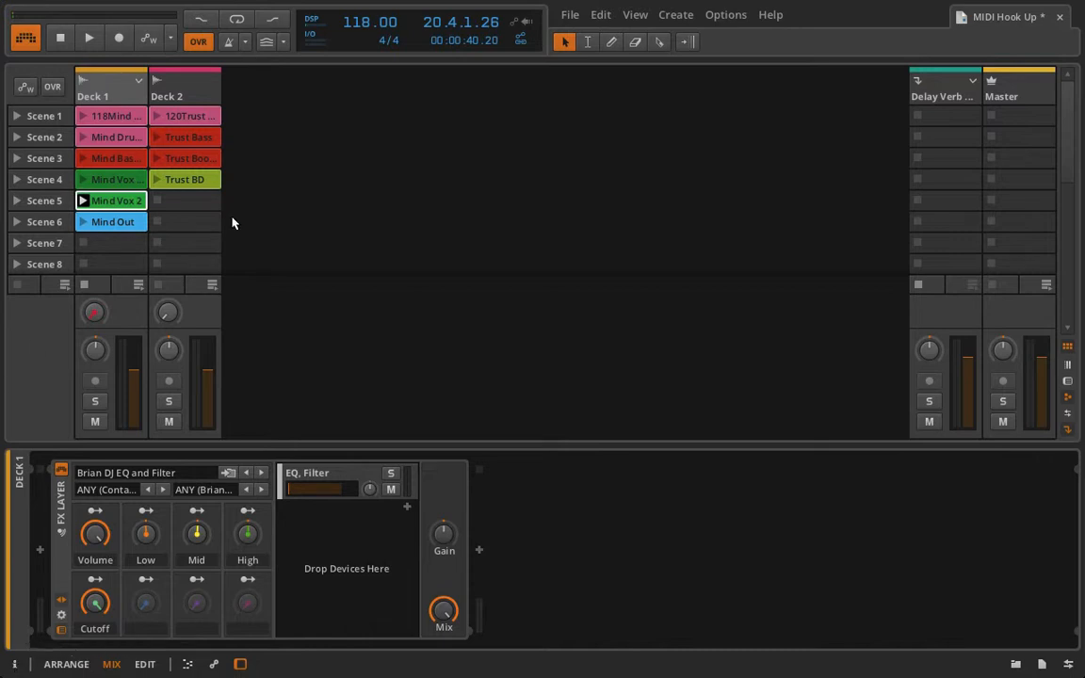
Examine the Delay Verb Filter track's devices: the FX Layer, EQ-2, Delay-1, Reverb and Filter.
left_click(942, 94)
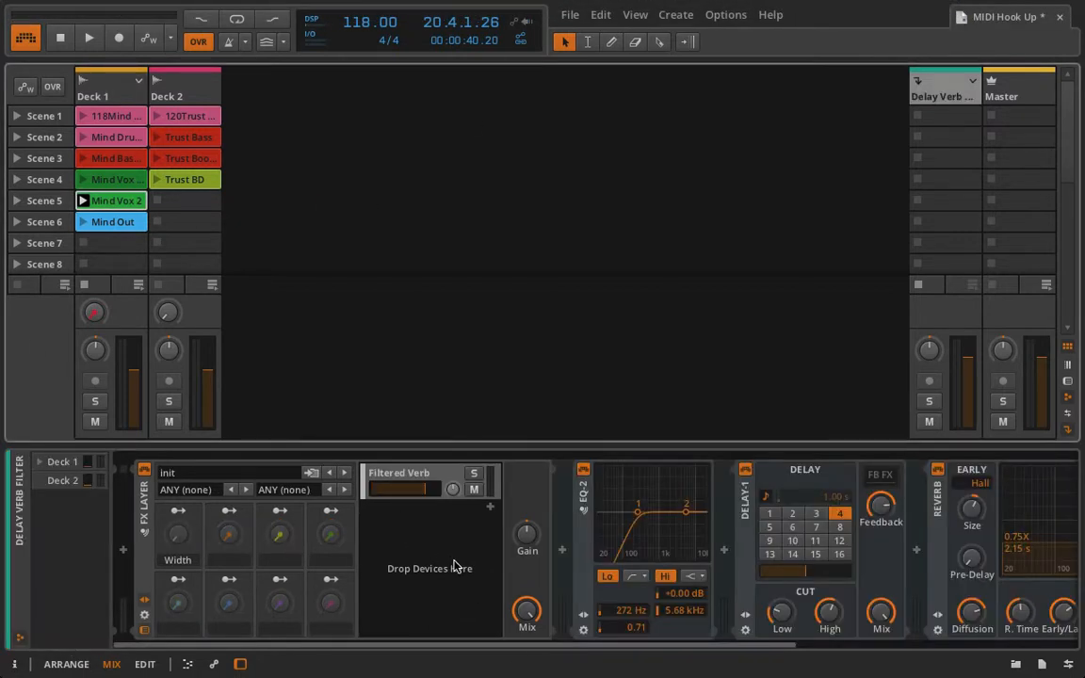
scroll(574, 533, "right", 5)
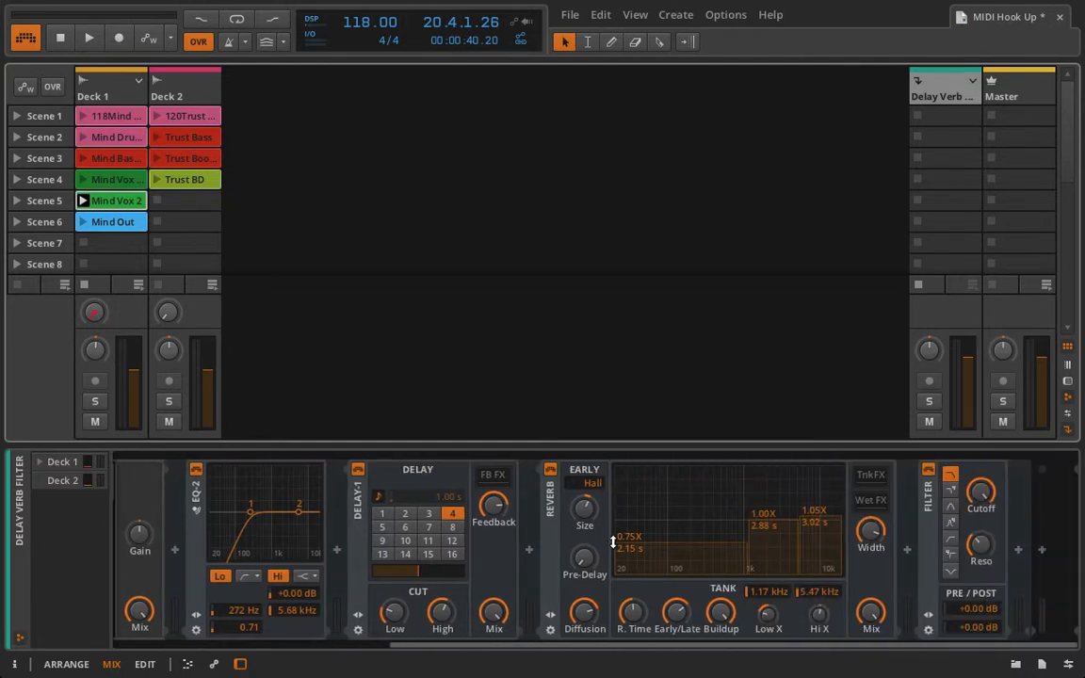
scroll(391, 578, "left", 3)
scroll(391, 579, "right", 3)
scroll(768, 544, "left", 8)
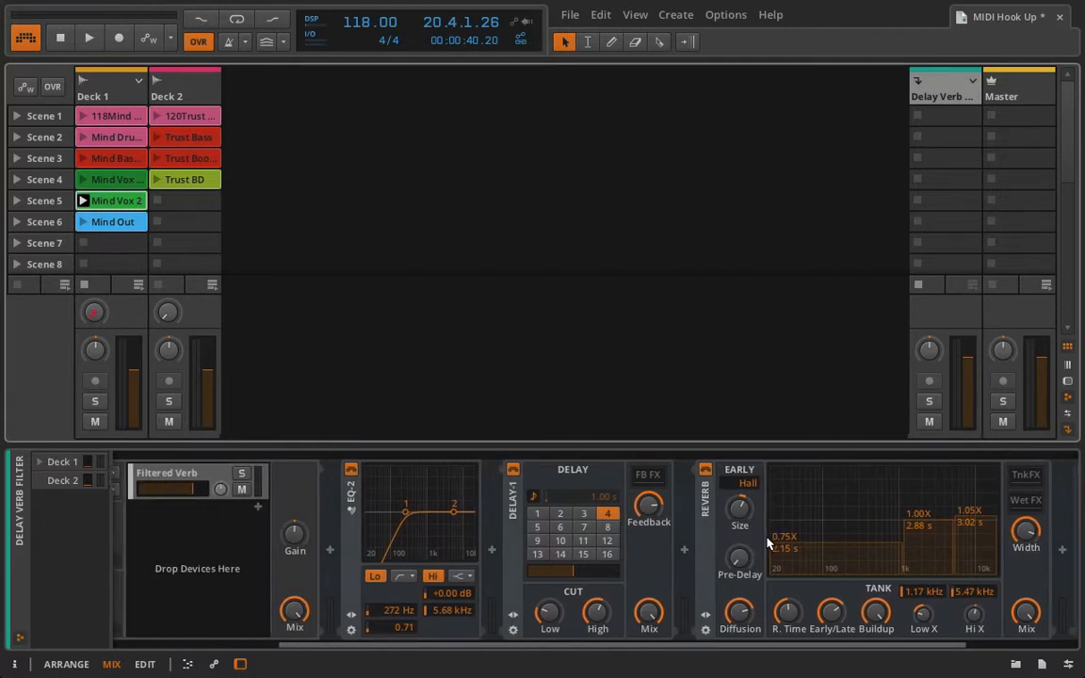